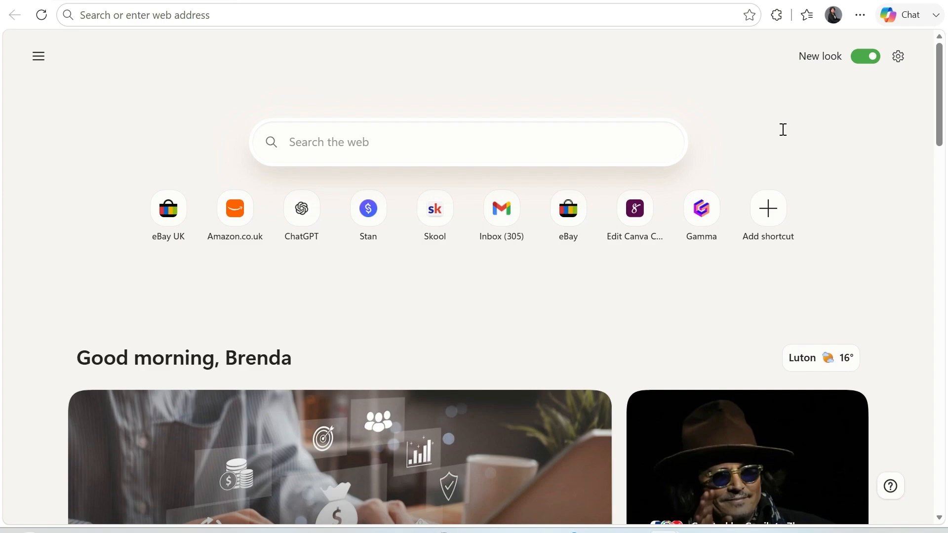
Search Bing for 'selar sign up' and open the 'Register - Selar' result
click(394, 147)
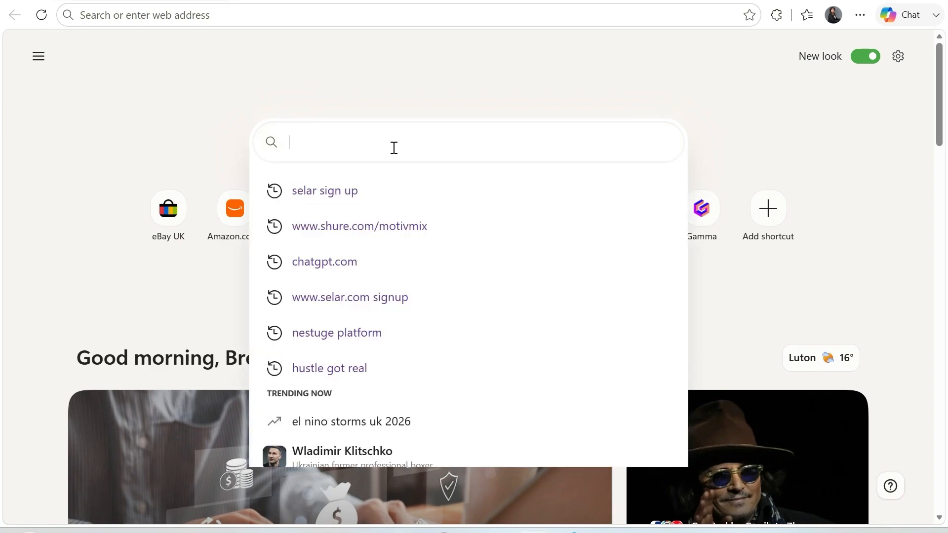
text(selar)
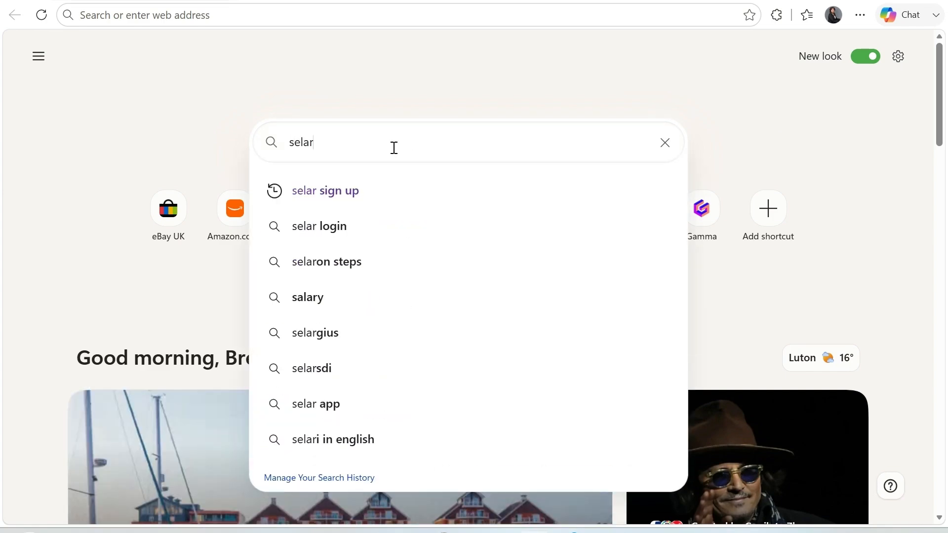
click(340, 191)
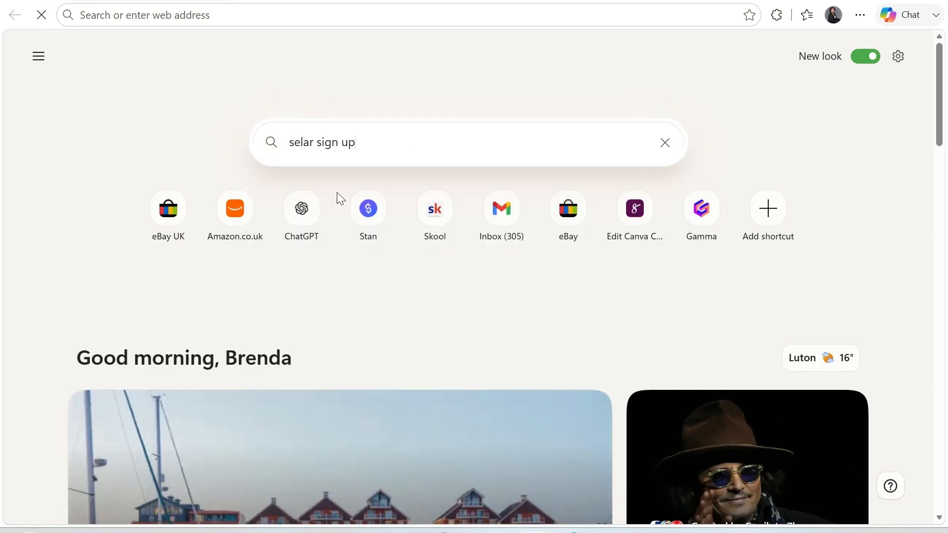
scroll(339, 199, down, 7)
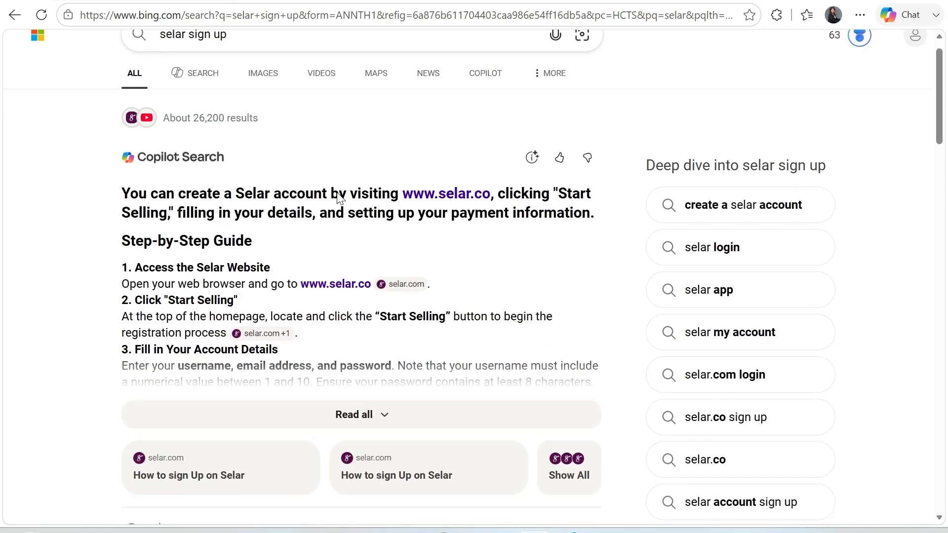
scroll(340, 199, down, 1)
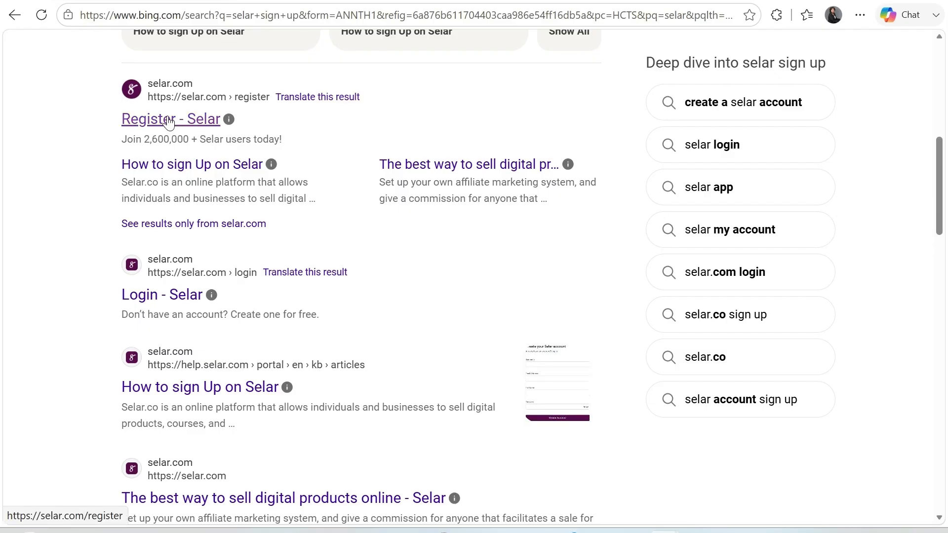
click(152, 120)
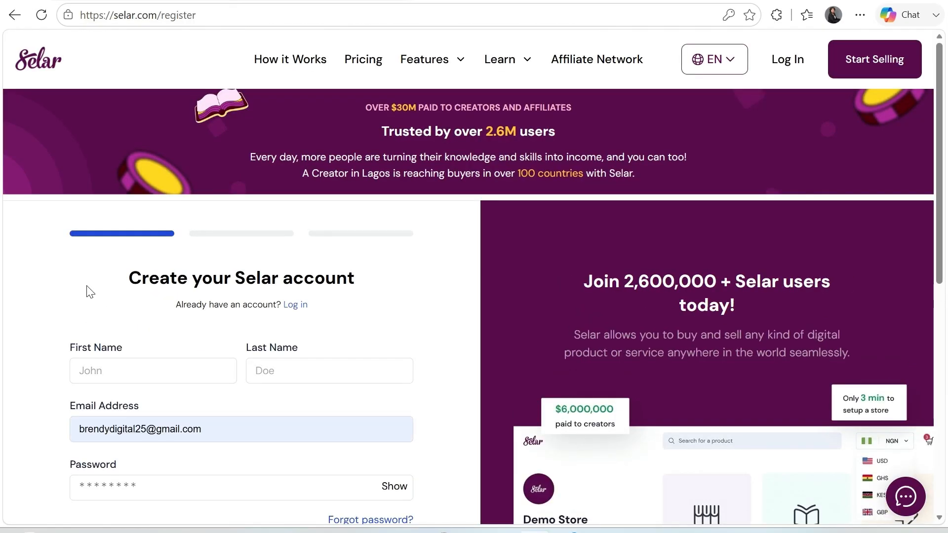
Enter the first name and last name, and replace the autofilled e-mail with the correct address
scroll(90, 292, down, 1)
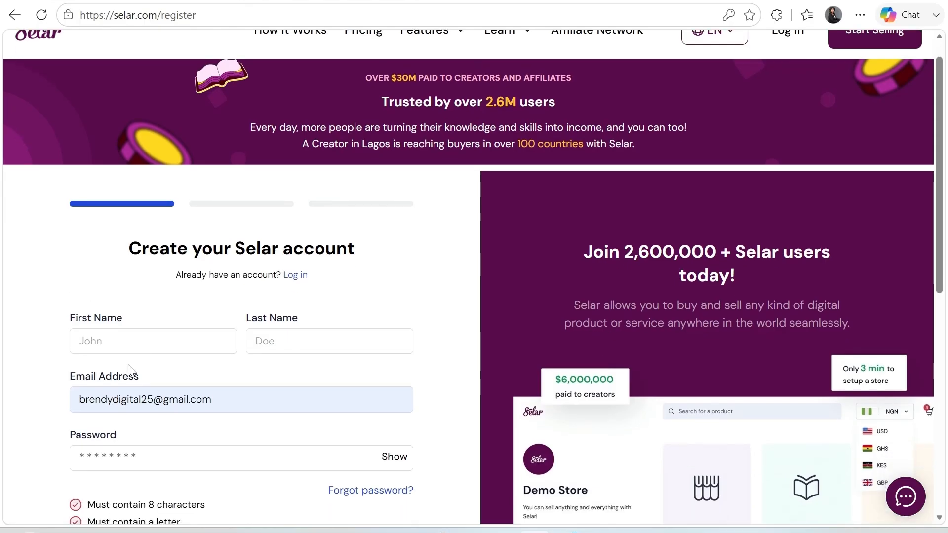
click(115, 344)
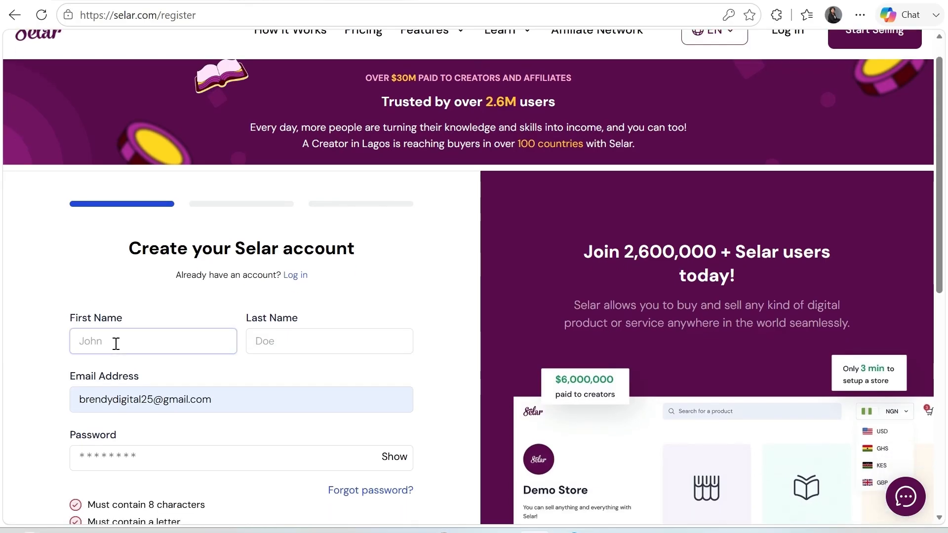
click(299, 341)
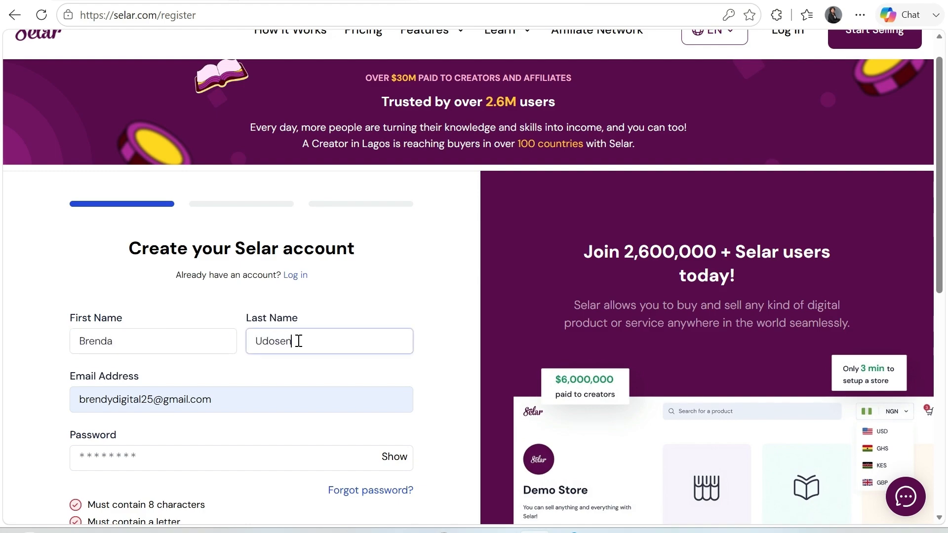
click(256, 401)
key(BackSpace)
key(BackSpace)
key(BackSpace)
key(BackSpace)
key(BackSpace)
key(BackSpace)
key(BackSpace)
key(BackSpace)
key(BackSpace)
key(BackSpace)
key(BackSpace)
key(BackSpace)
key(BackSpace)
key(BackSpace)
key(BackSpace)
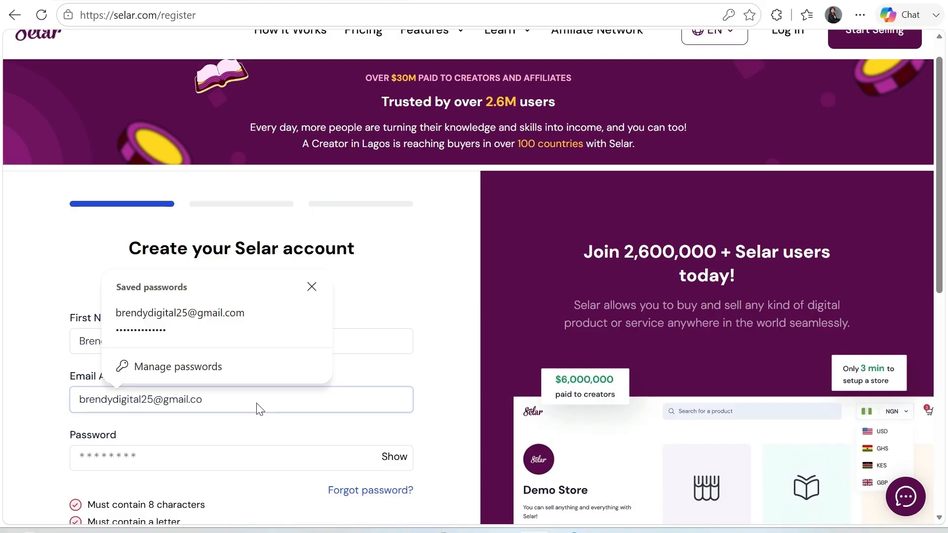
key(BackSpace)
key(BackSpace)
key(BackSpace)
key(BackSpace)
key(BackSpace)
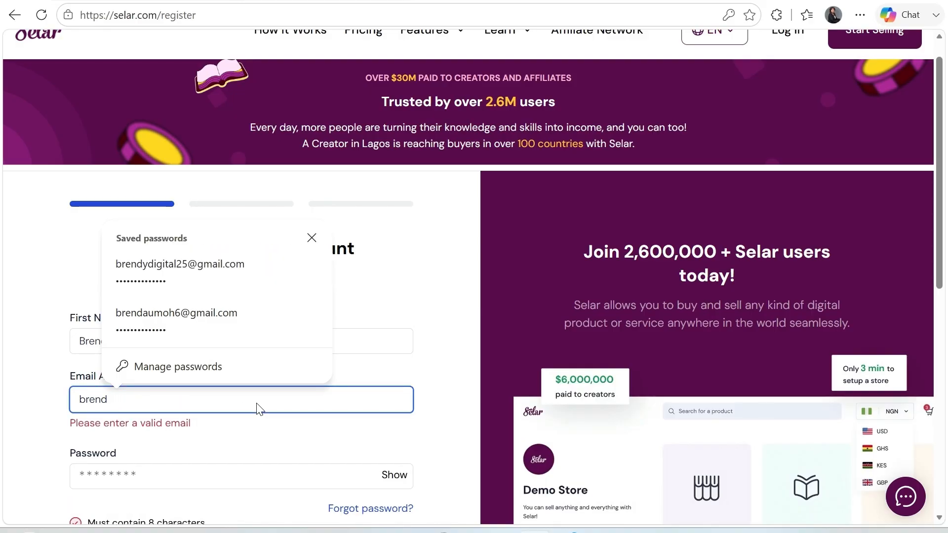
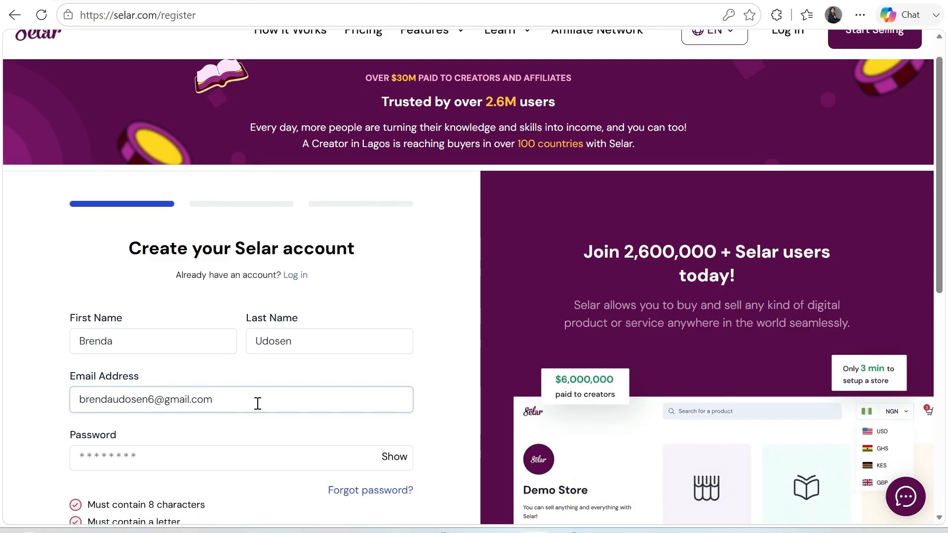
Enter the password and a matching confirmation, then agree to the privacy policy and terms
click(233, 454)
click(617, 144)
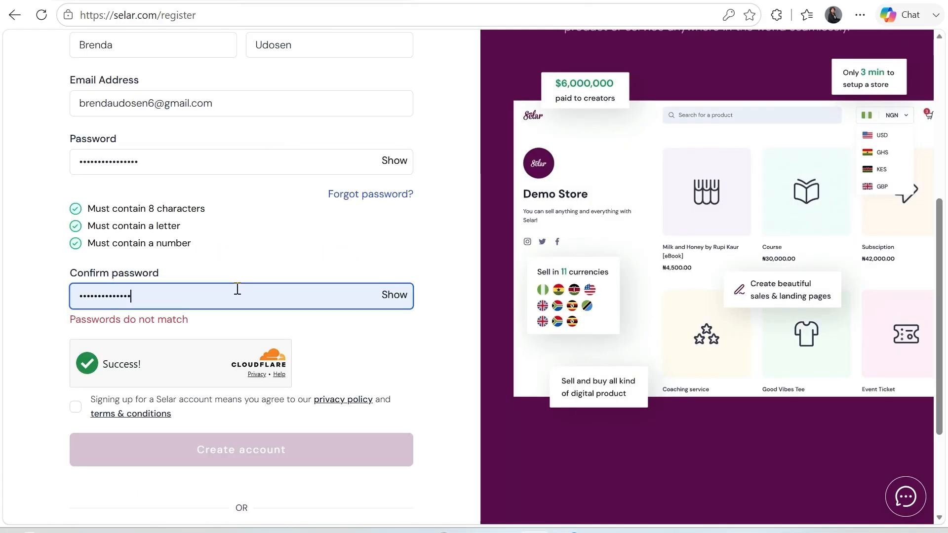
click(238, 288)
key(BackSpace)
key(BackSpace)
key(BackSpace)
key(BackSpace)
key(BackSpace)
key(BackSpace)
key(BackSpace)
key(BackSpace)
key(BackSpace)
key(BackSpace)
key(BackSpace)
key(BackSpace)
key(BackSpace)
text(••)
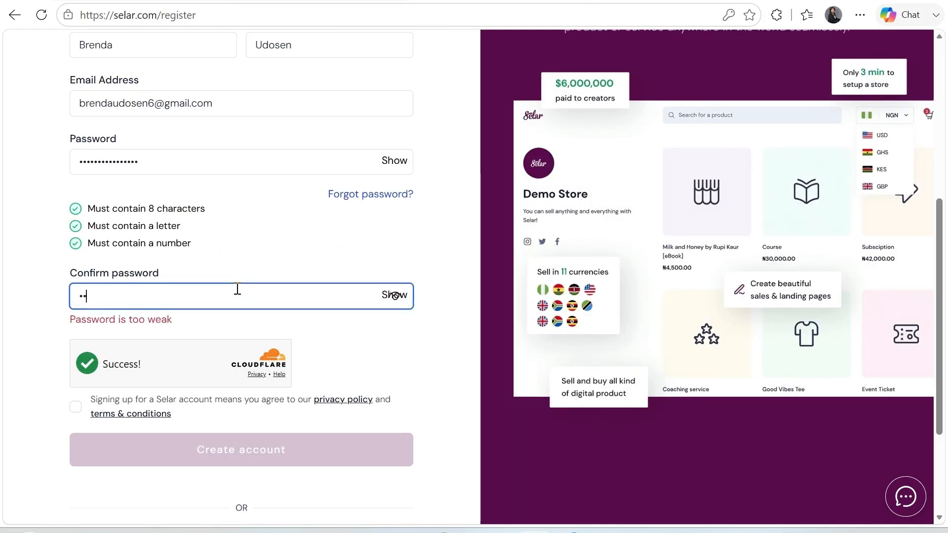
key(BackSpace)
key(BackSpace)
key(ctrl+v)
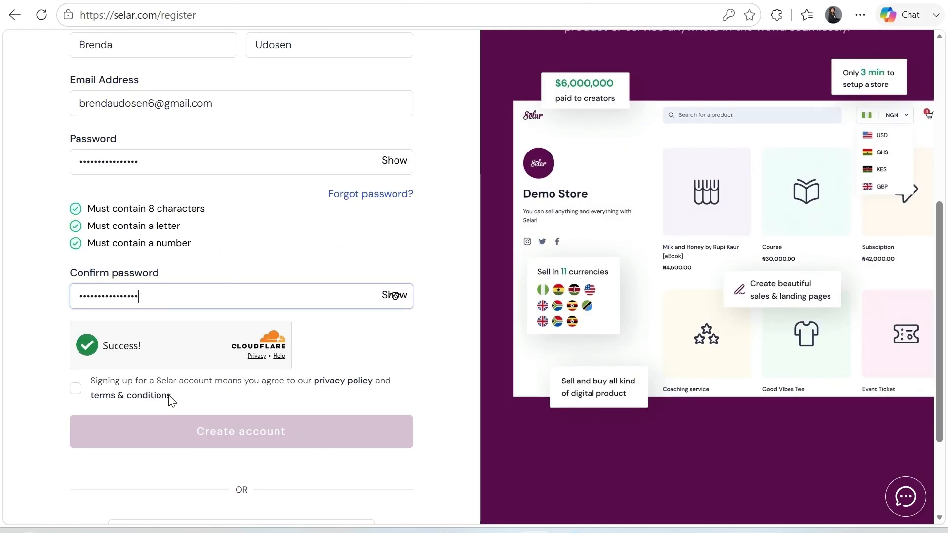
click(75, 389)
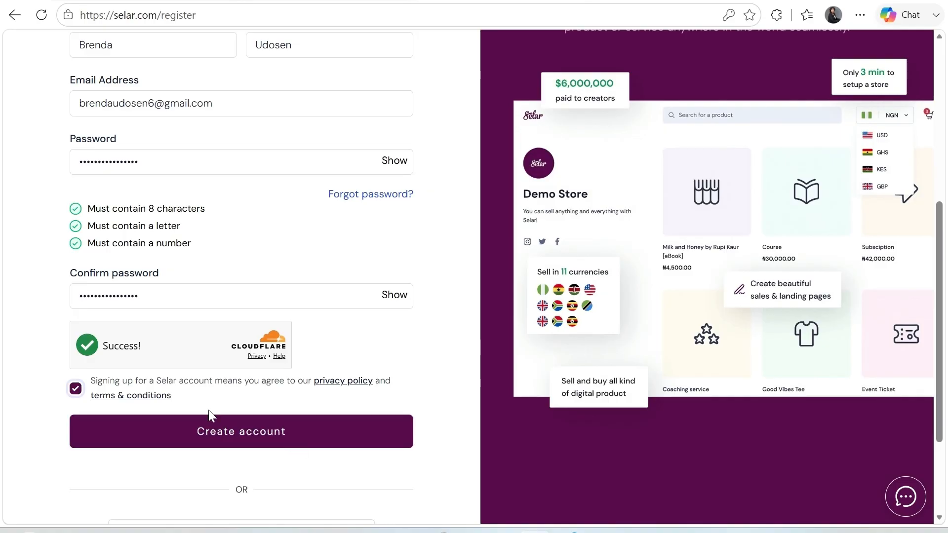
Create the account, select the 'I'm a creator' card and continue as a creator
click(256, 443)
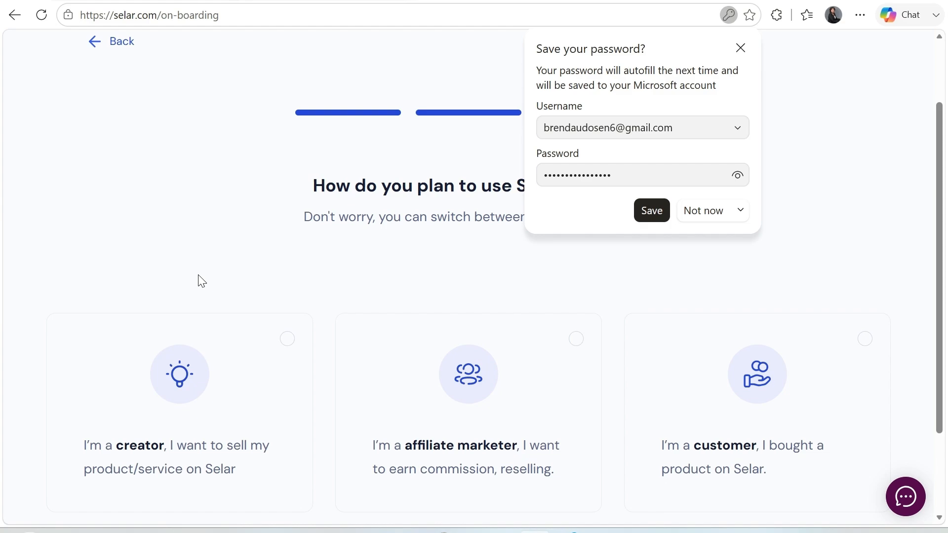
scroll(201, 280, down, 2)
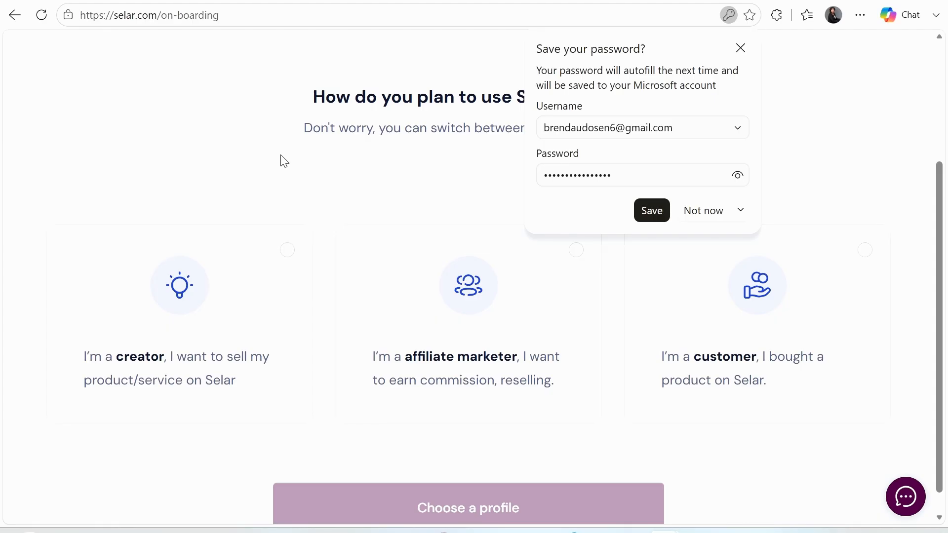
click(289, 248)
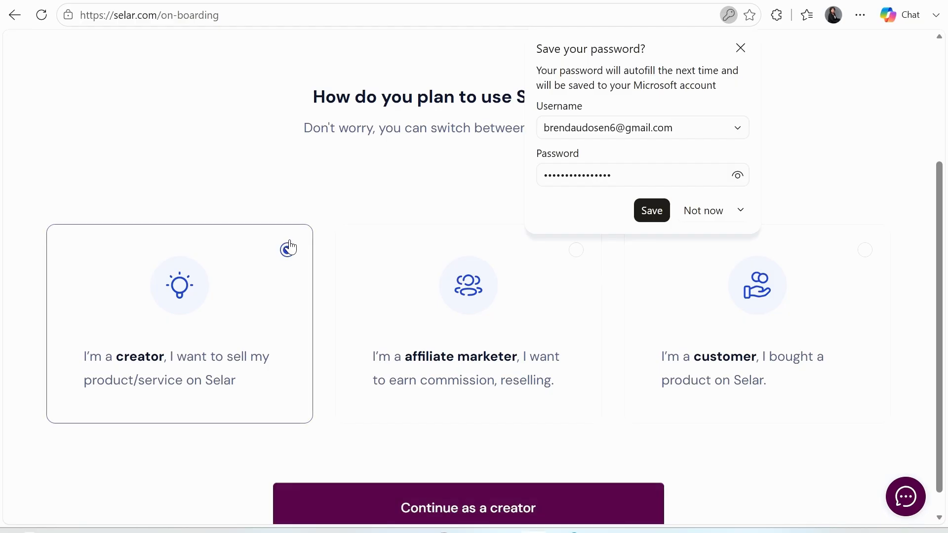
click(497, 517)
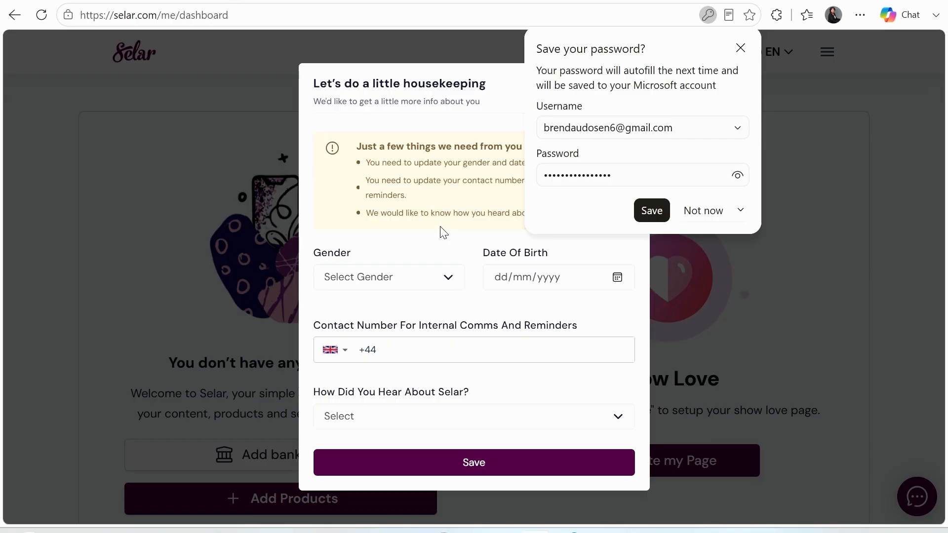
Set gender to Female and enter the date of birth
click(451, 284)
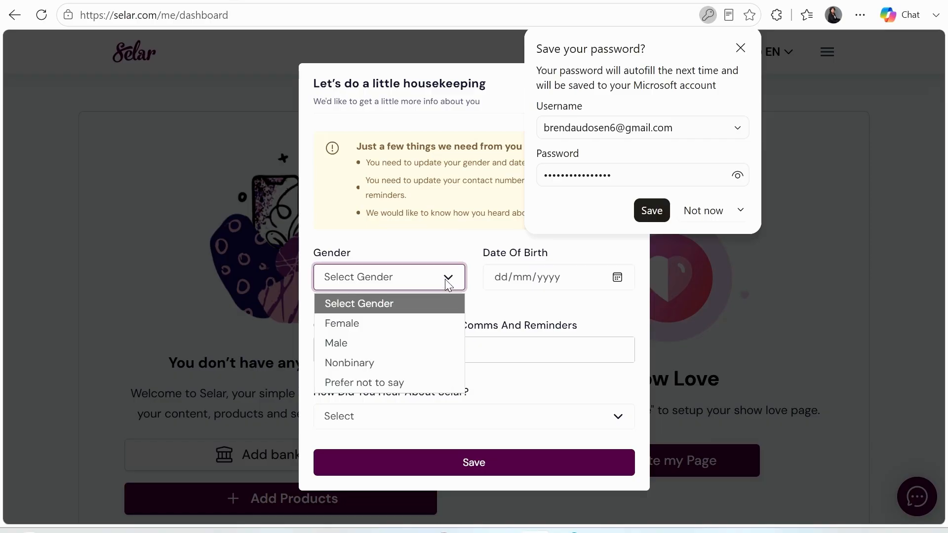
click(351, 327)
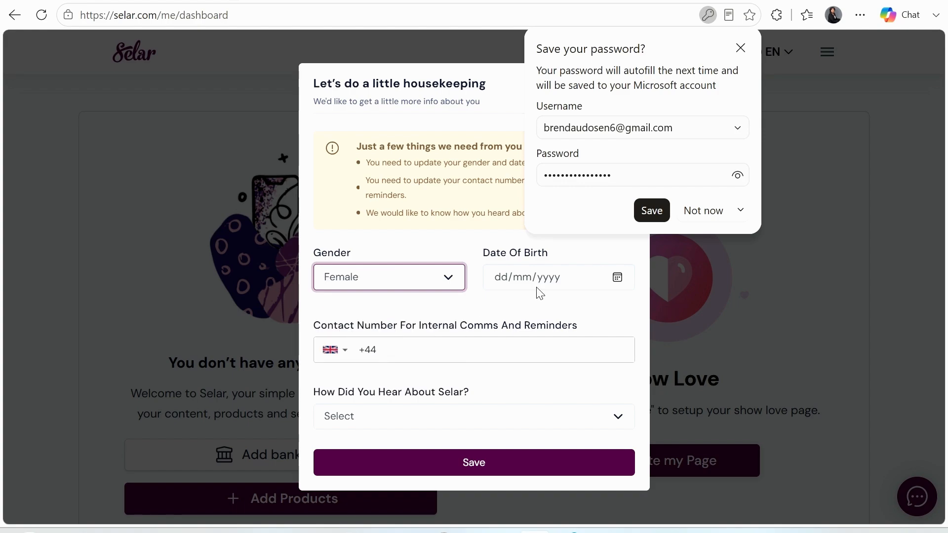
click(508, 277)
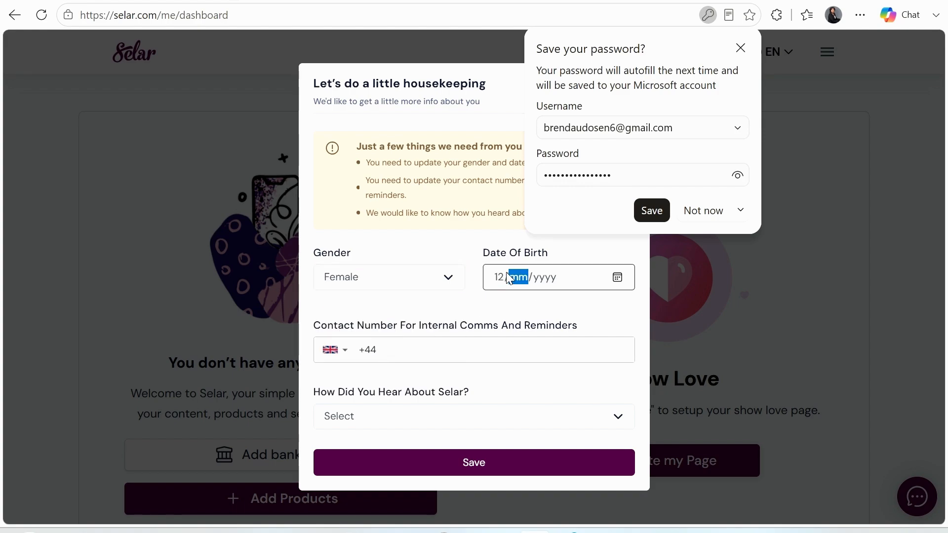
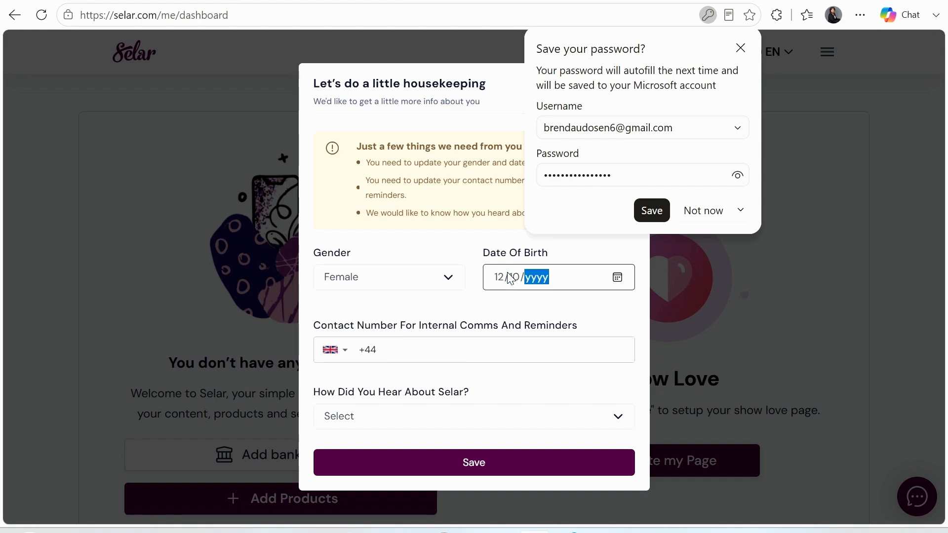
Autofill the contact number from saved info and correct its final digits
click(423, 351)
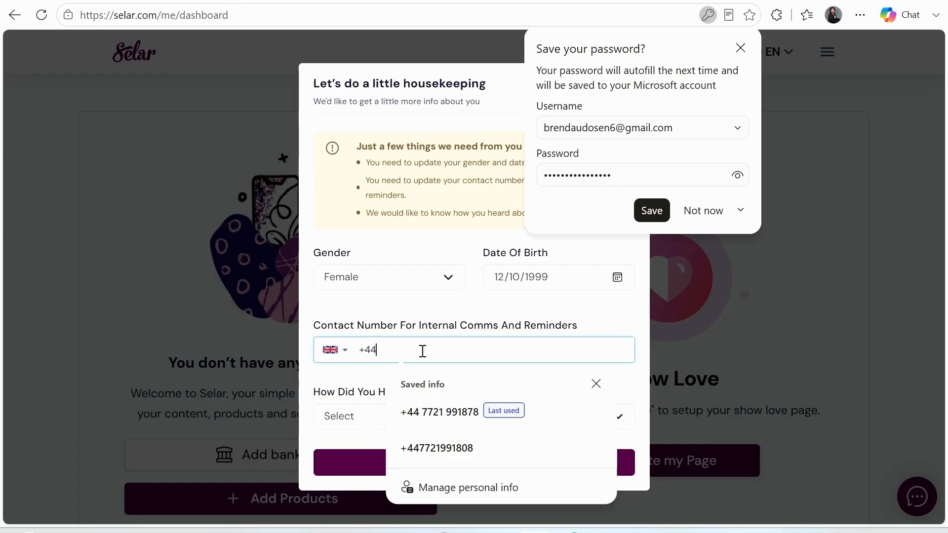
click(447, 448)
key(BackSpace)
key(BackSpace)
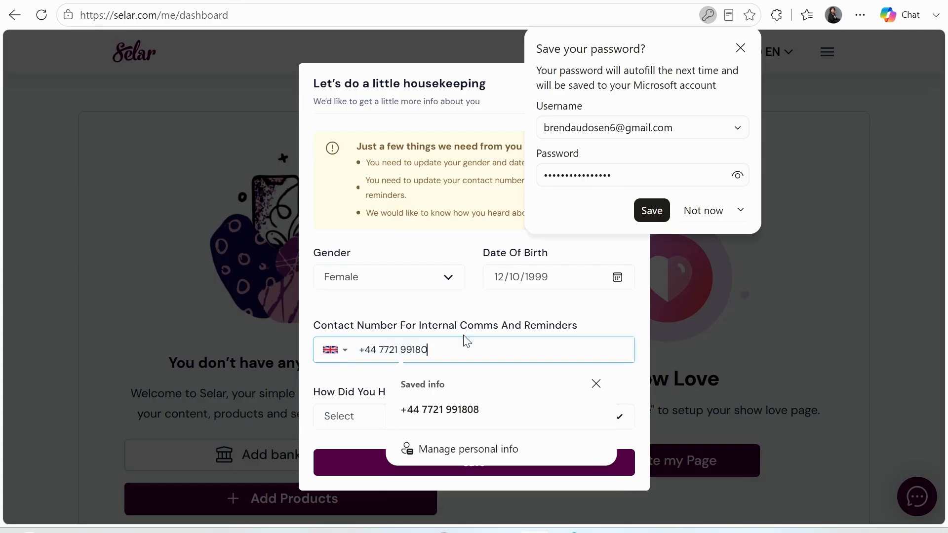
text(07)
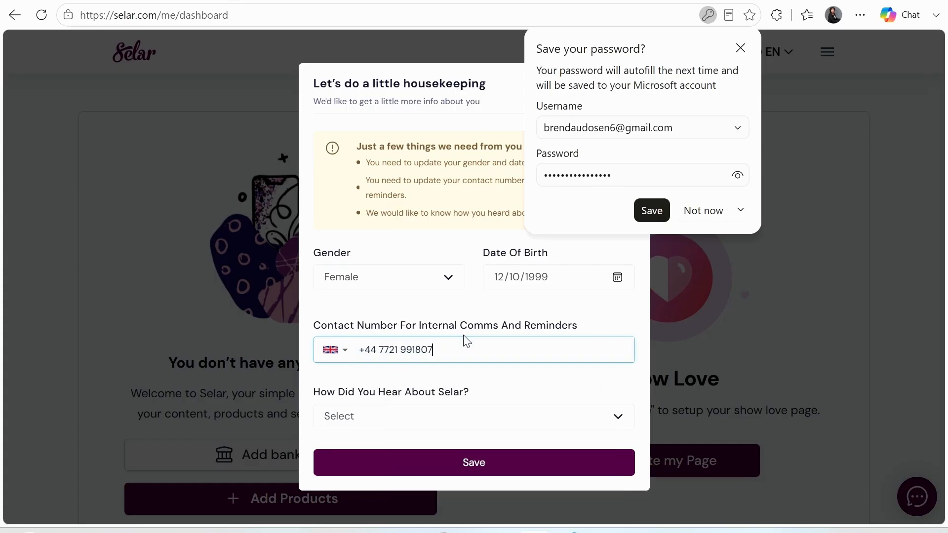
click(692, 323)
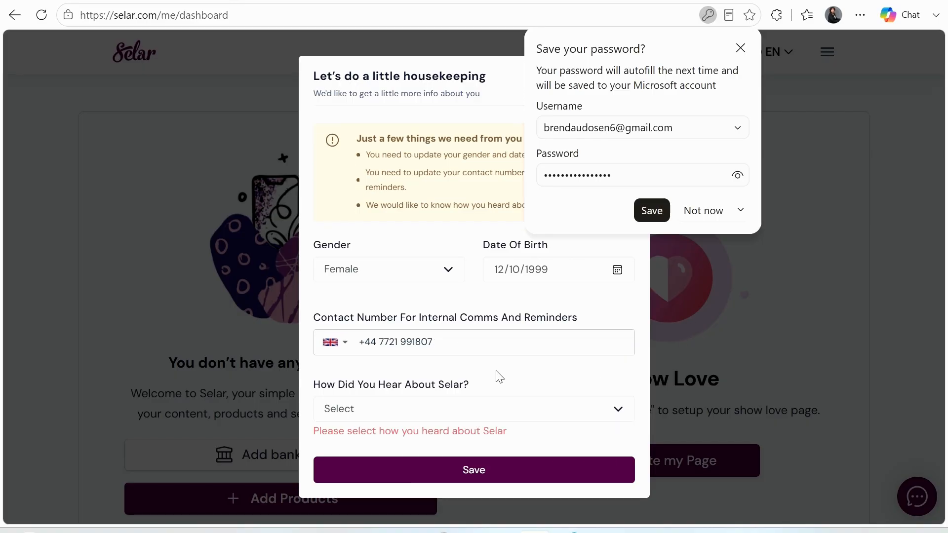
Choose Youtube as the referral source and save the housekeeping details
click(472, 419)
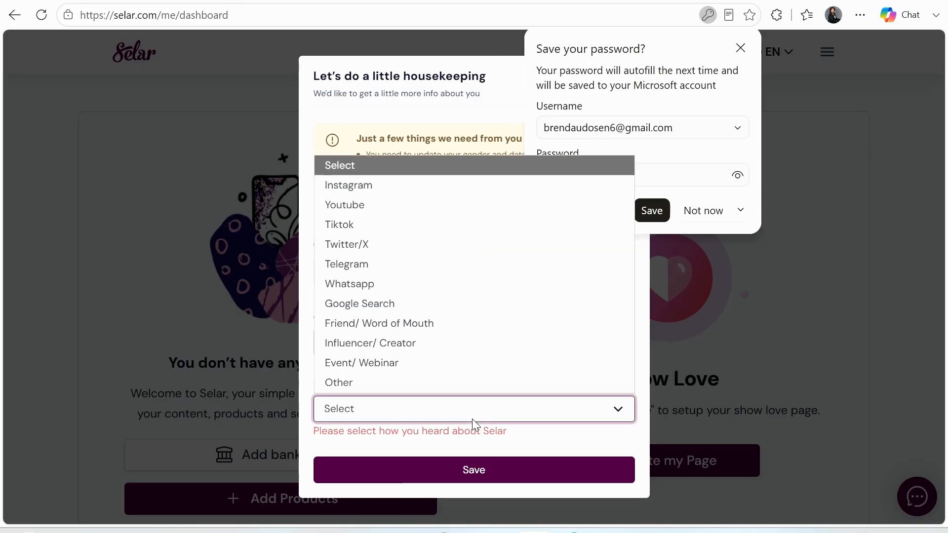
click(357, 205)
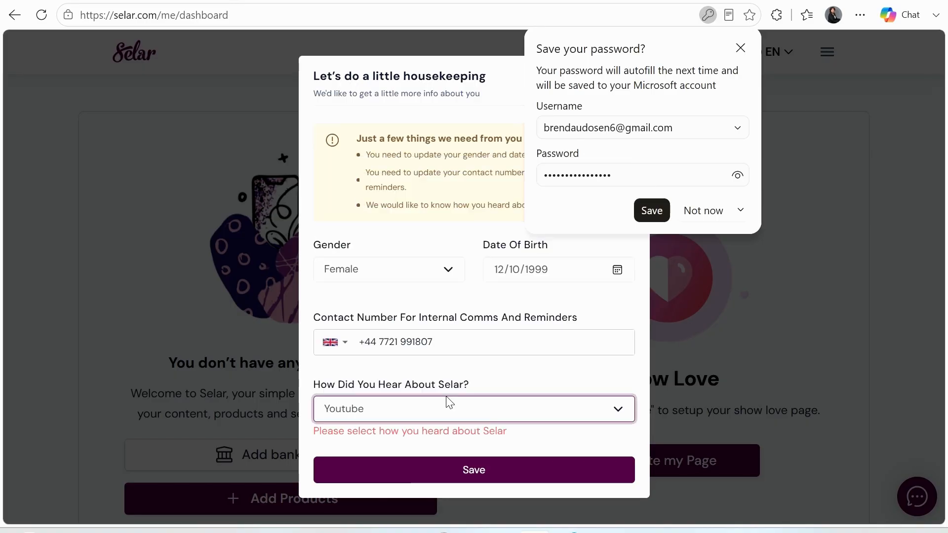
click(475, 474)
click(474, 470)
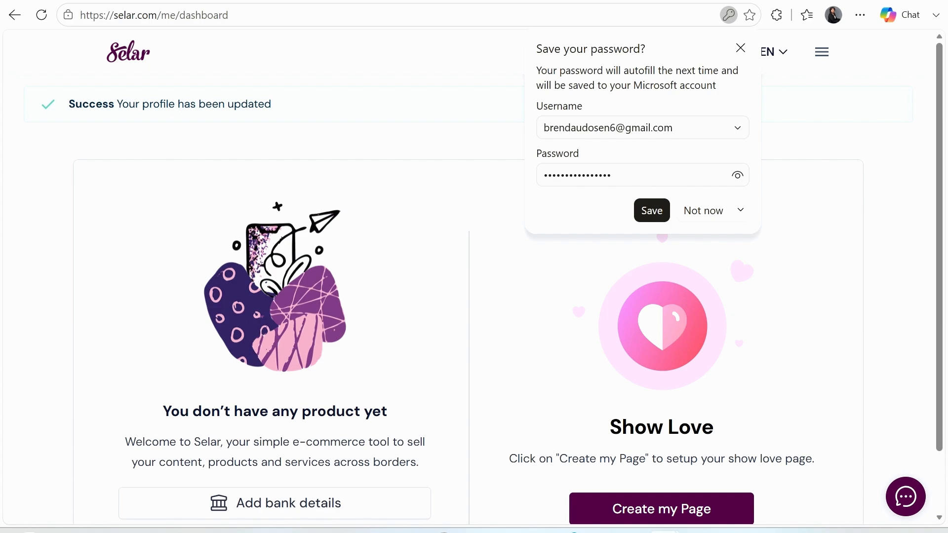
Dismiss Edge's save-password prompt and open Settings > Profile Settings from the menu
click(652, 210)
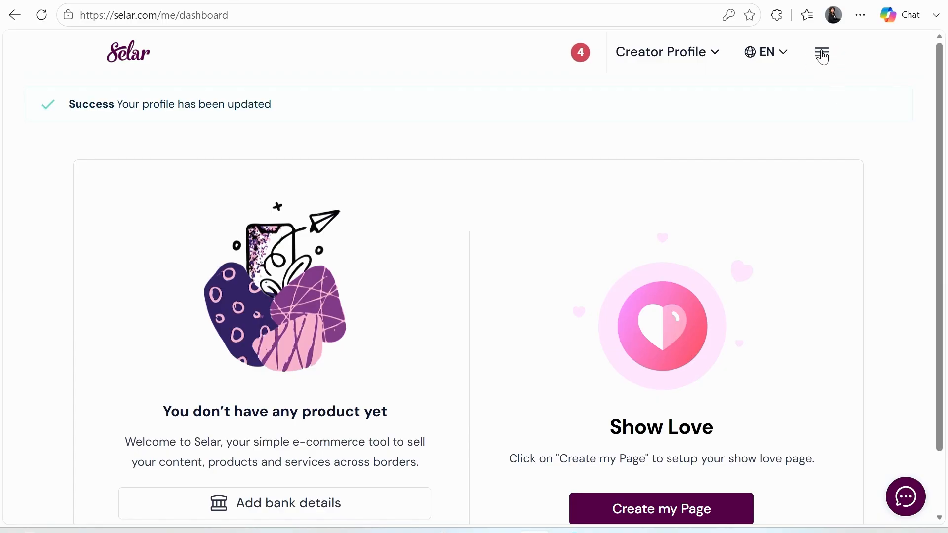
click(821, 54)
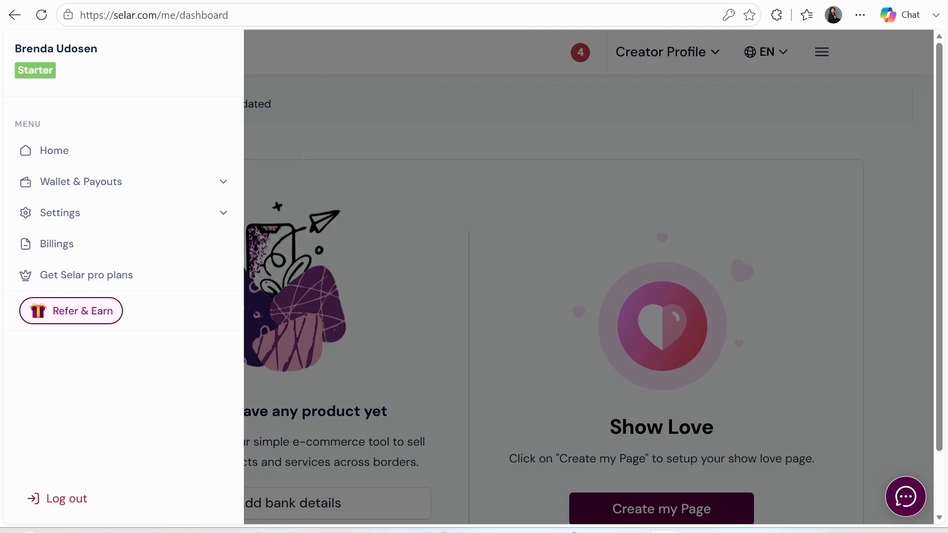
click(74, 216)
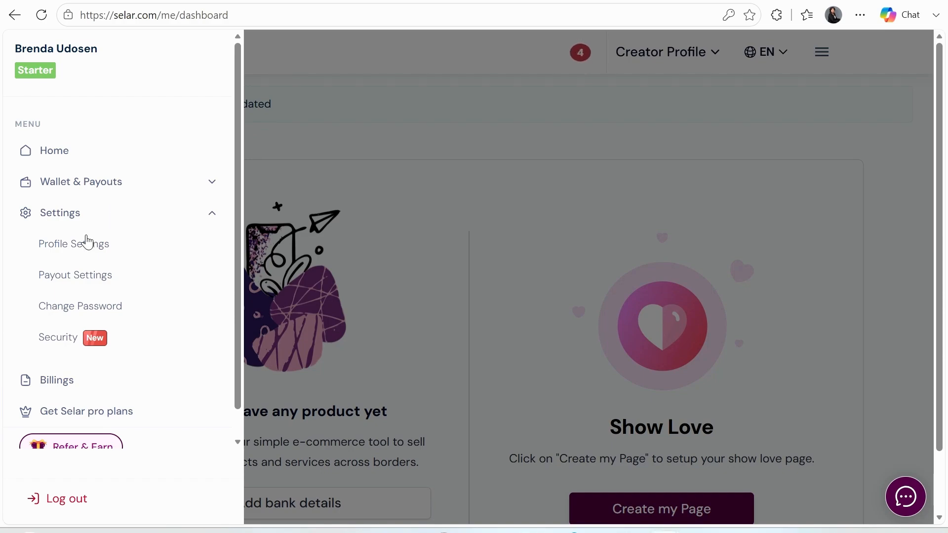
click(88, 250)
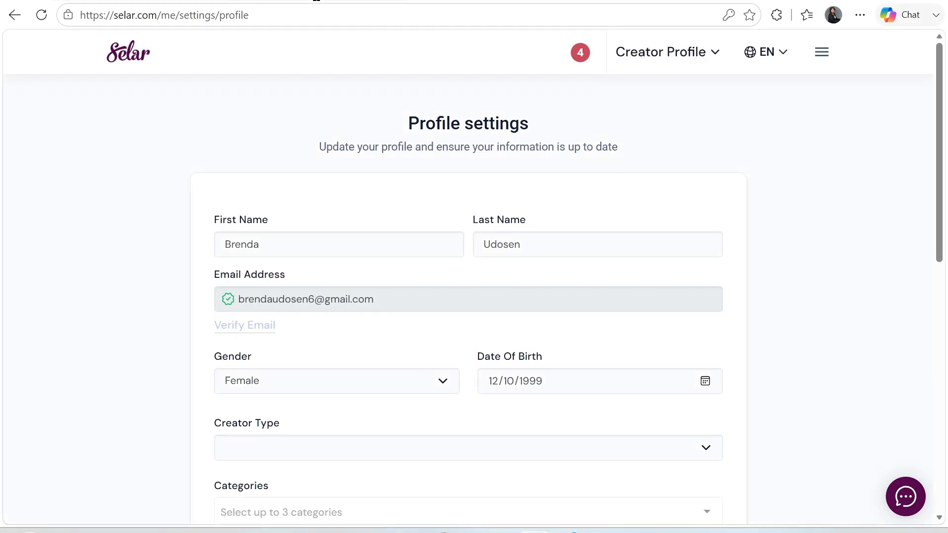
Set the creator type to Individual
click(312, 248)
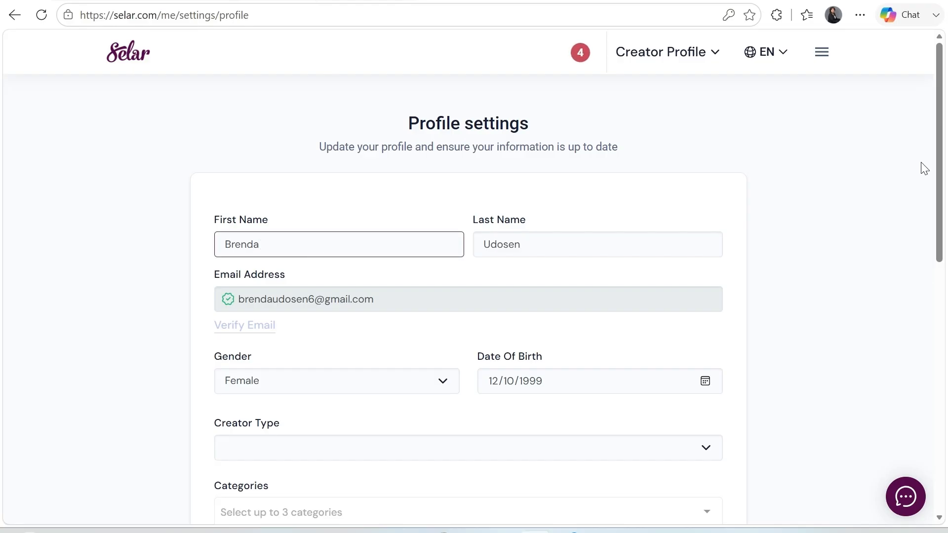
scroll(937, 148, down, 1)
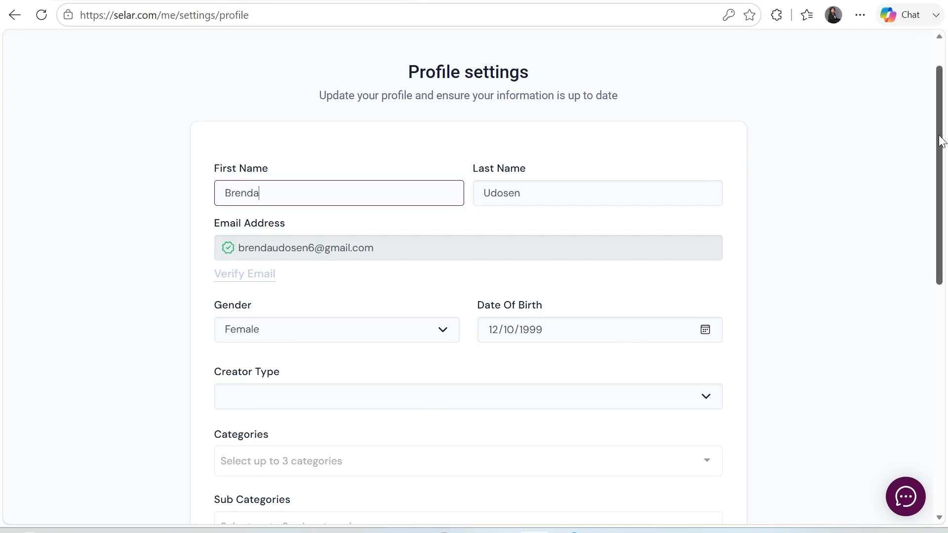
drag(941, 141, 939, 173)
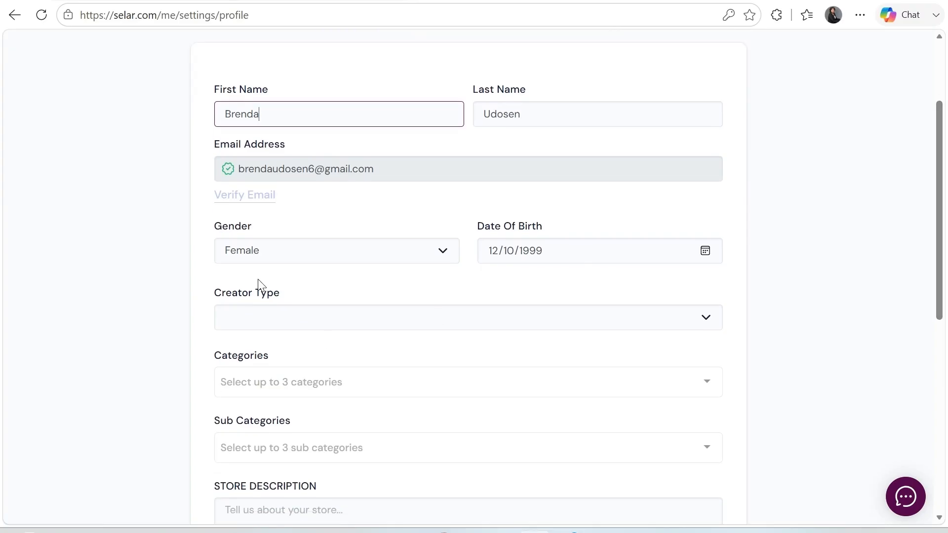
click(281, 321)
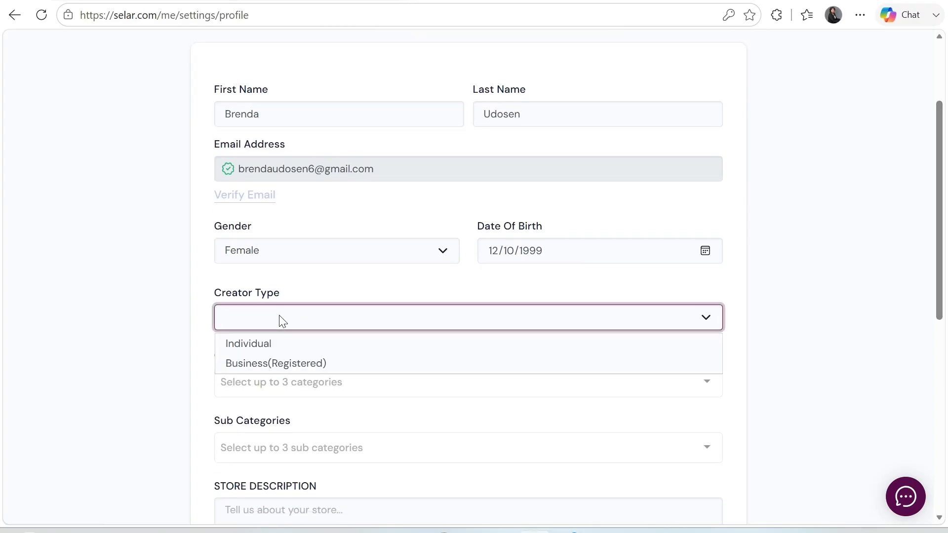
click(248, 344)
scroll(806, 235, down, 2)
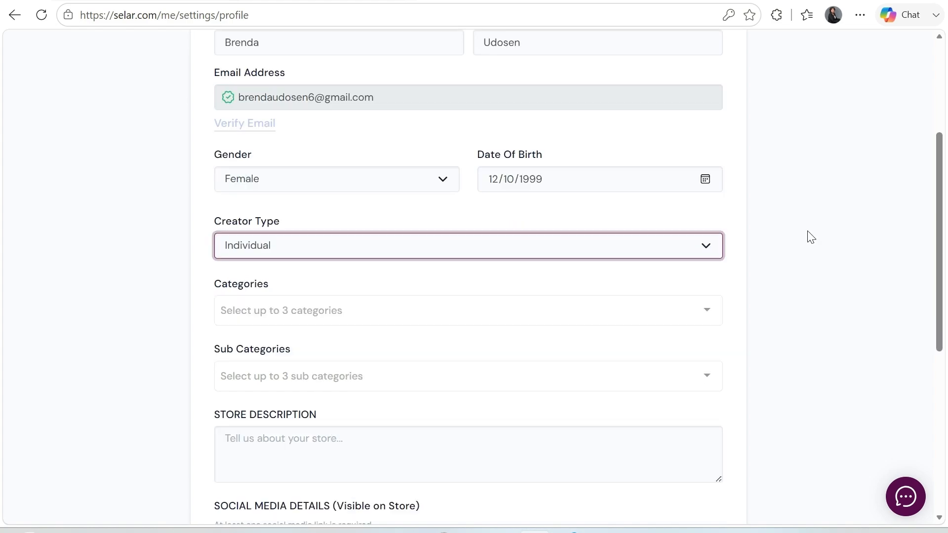
key(super)
key(super)
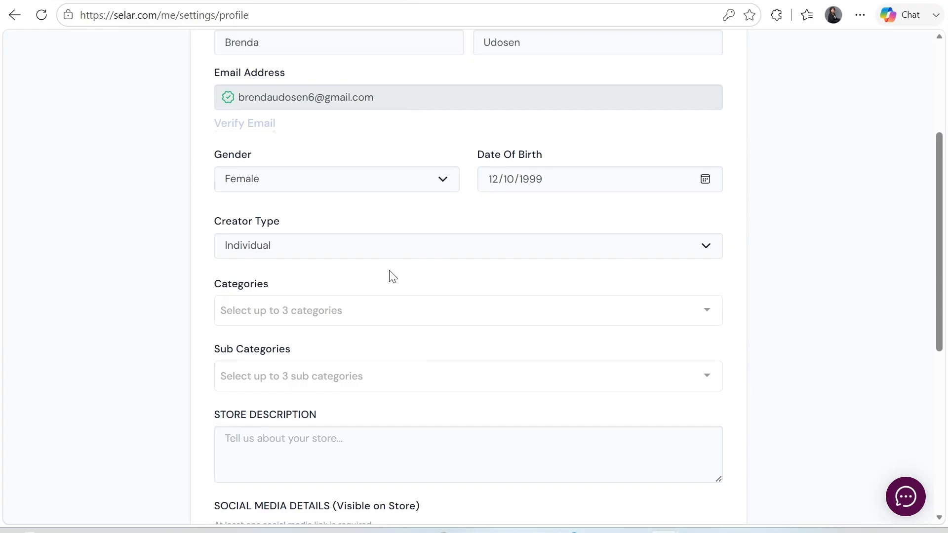
Add Business, Marketing and Sales, and Content and Media as store categories
click(384, 308)
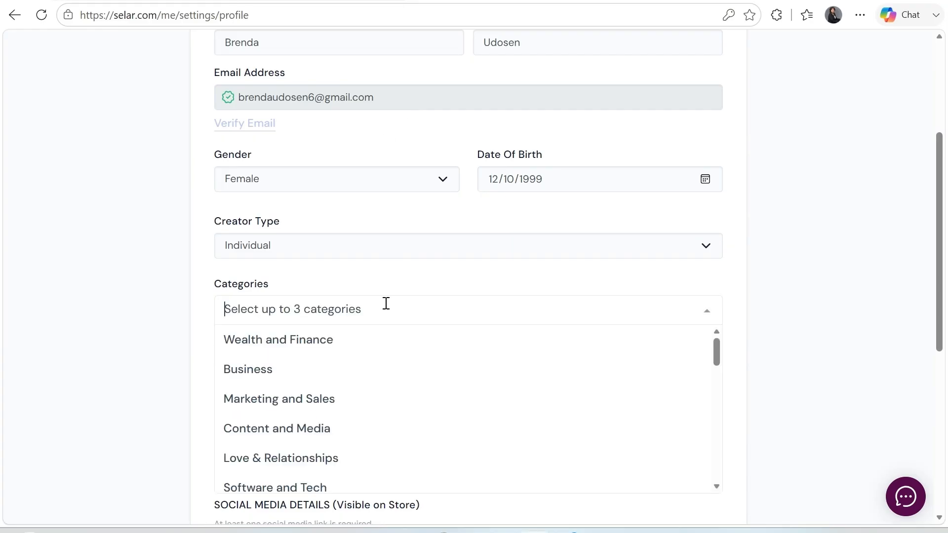
click(240, 374)
click(307, 313)
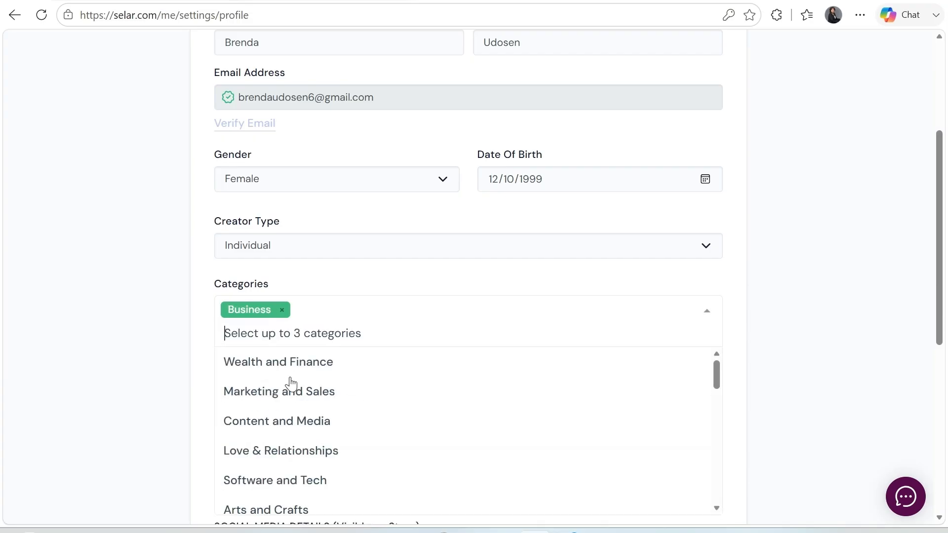
click(291, 398)
click(475, 308)
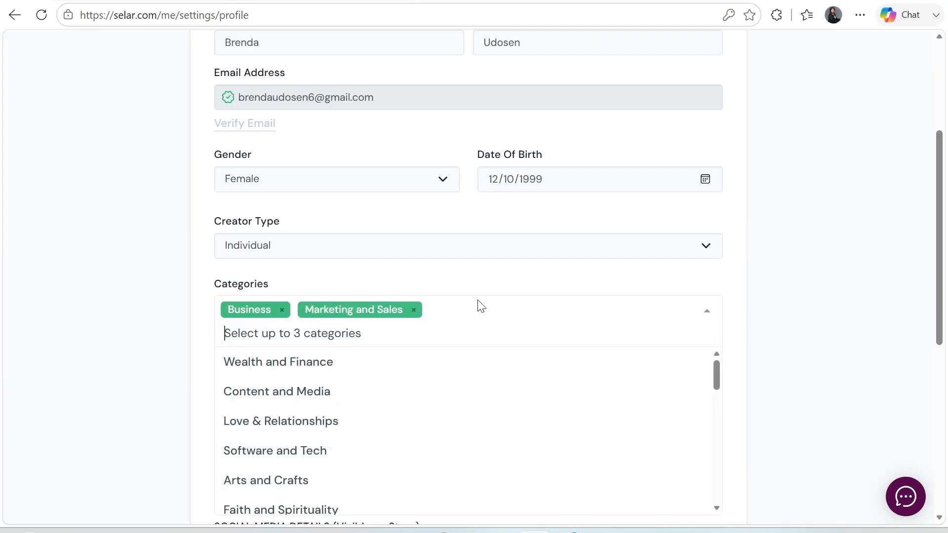
click(307, 396)
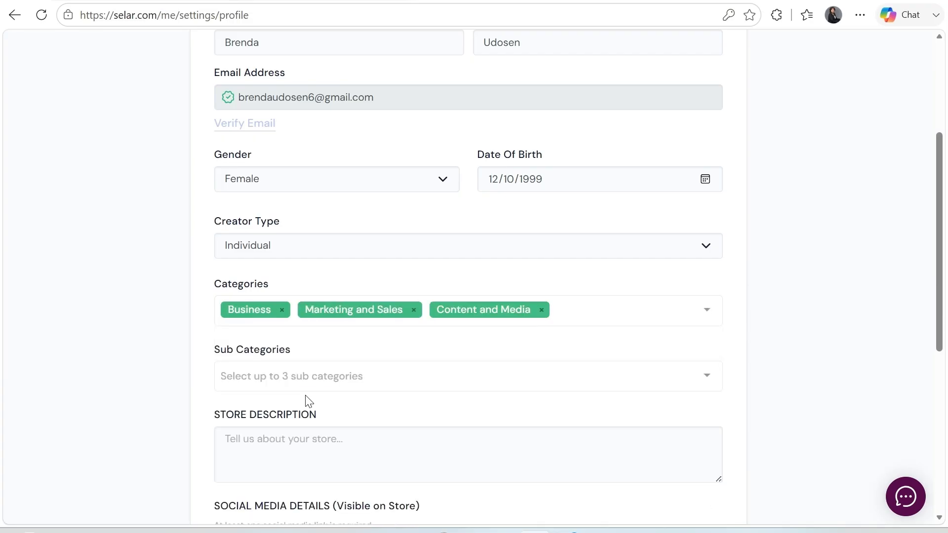
Pick Sales and Marketing Funnels, Affiliate Marketing and E-Commerce from the Sub Categories list
click(306, 381)
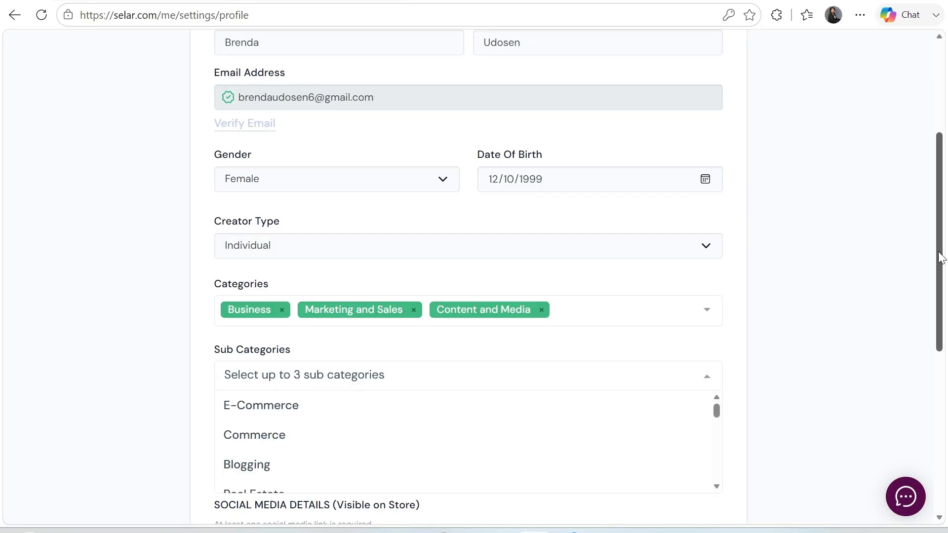
drag(940, 256, 940, 303)
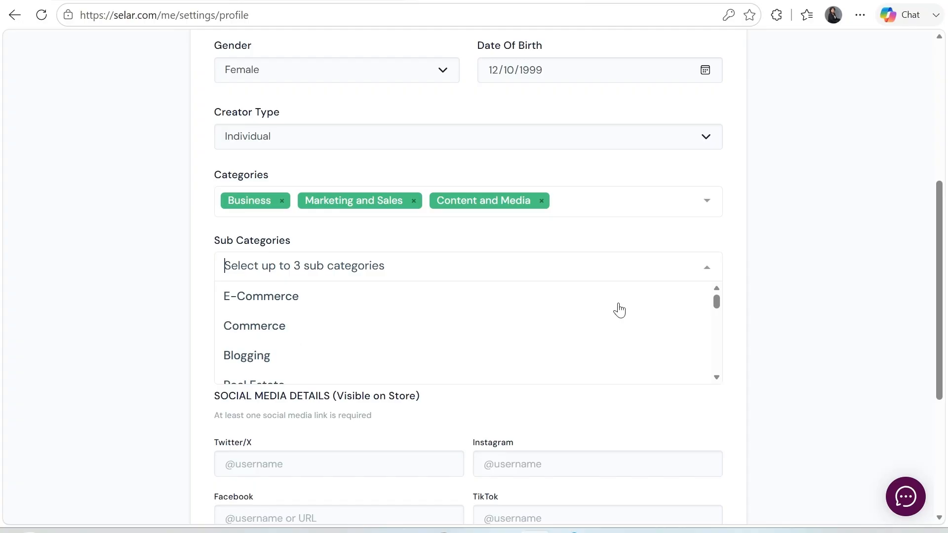
drag(715, 300, 718, 327)
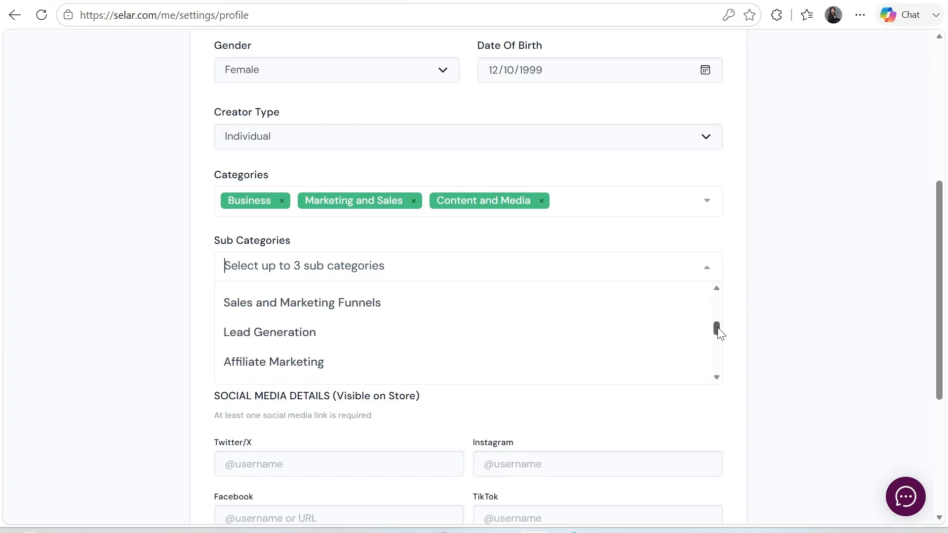
click(319, 304)
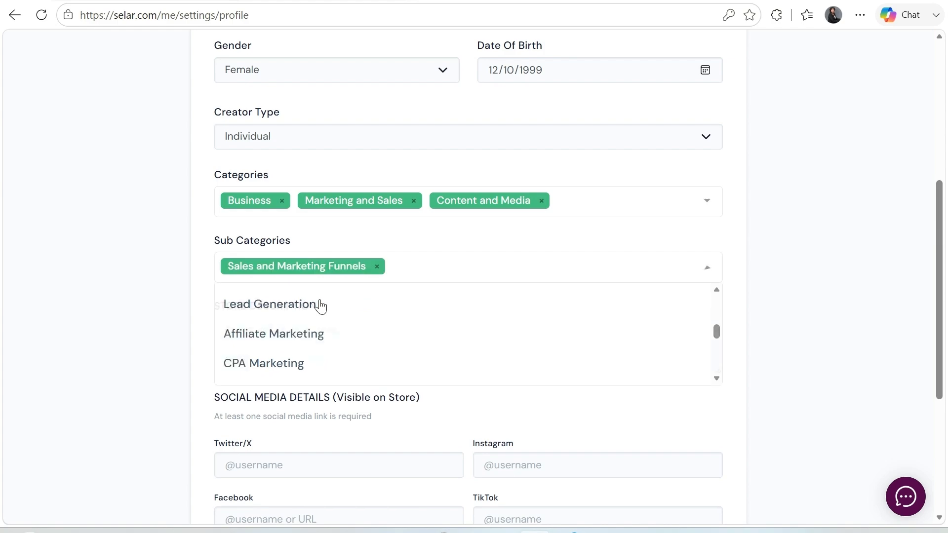
click(614, 277)
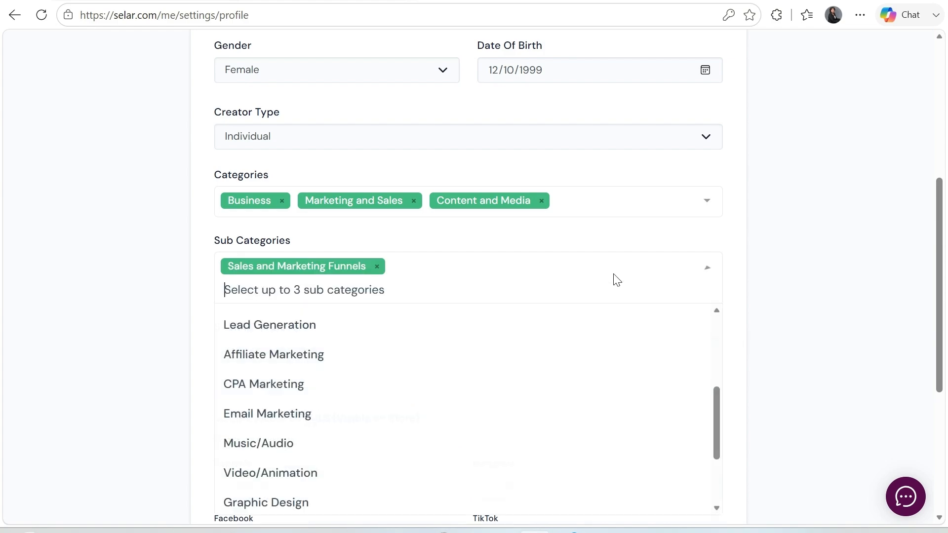
click(295, 358)
click(556, 265)
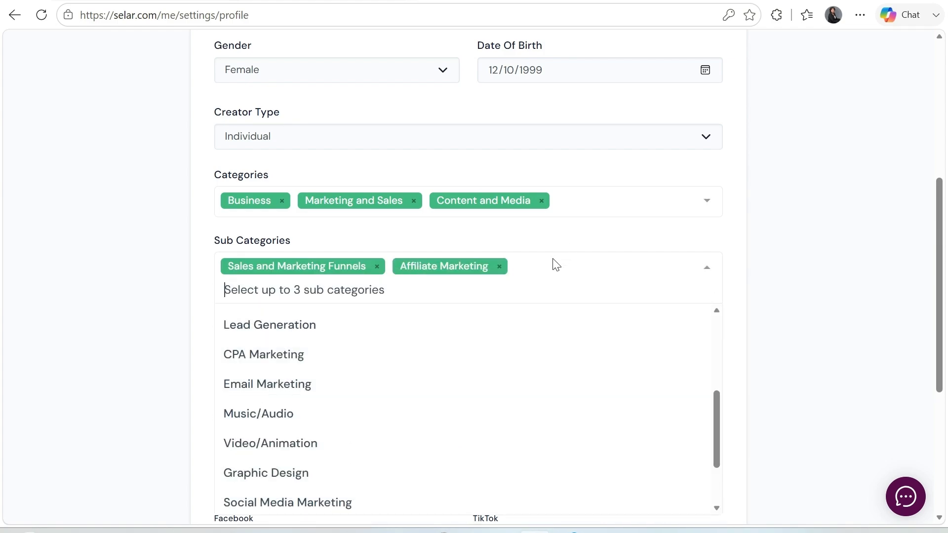
drag(717, 402, 741, 326)
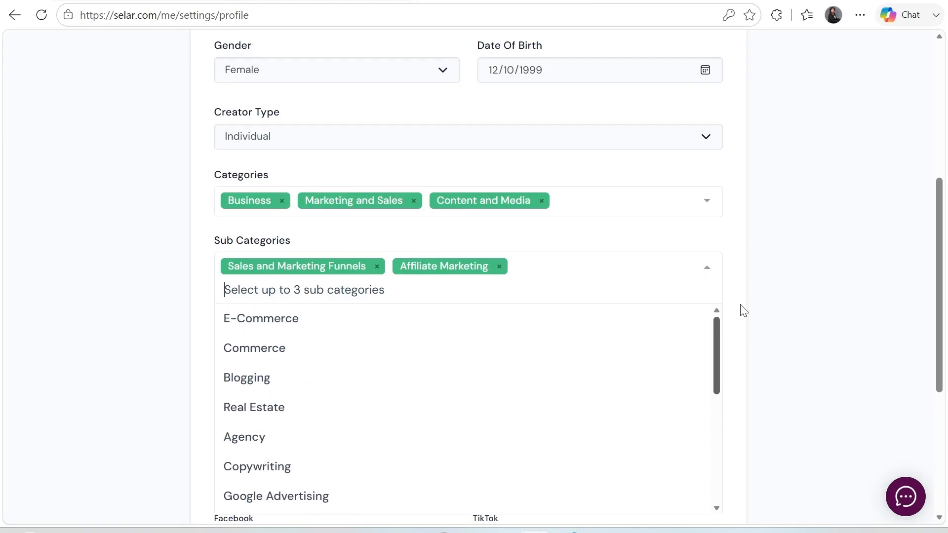
click(325, 320)
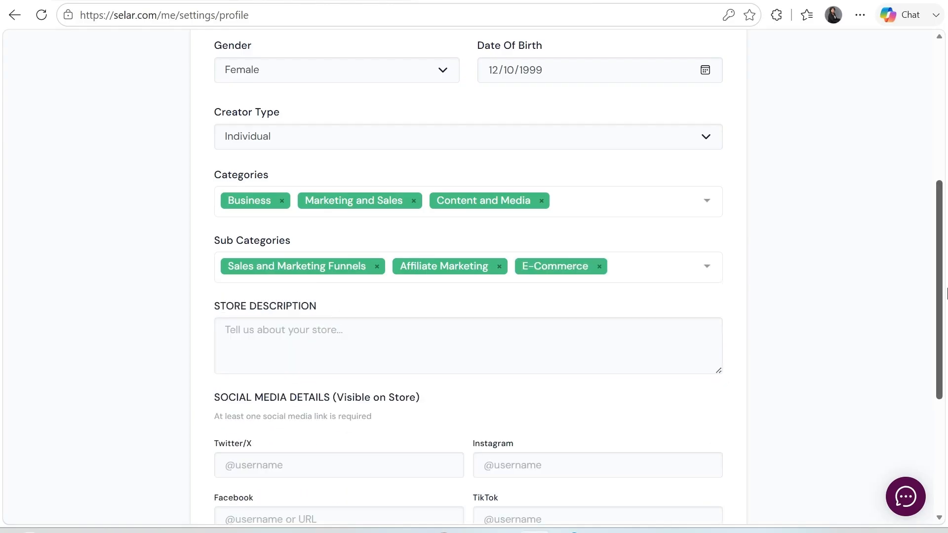
Type the store description about beginner-friendly digital resources, practical business guides and online training
drag(937, 270, 938, 285)
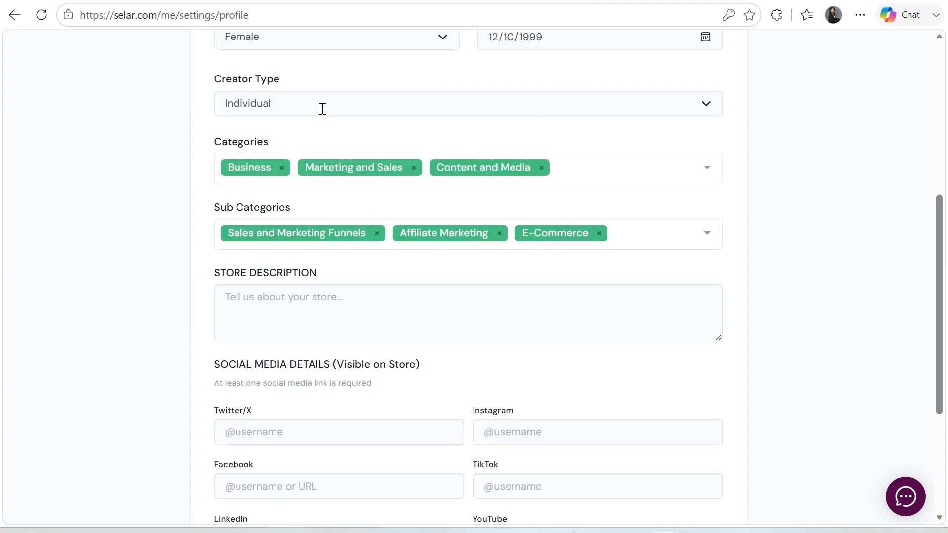
click(280, 302)
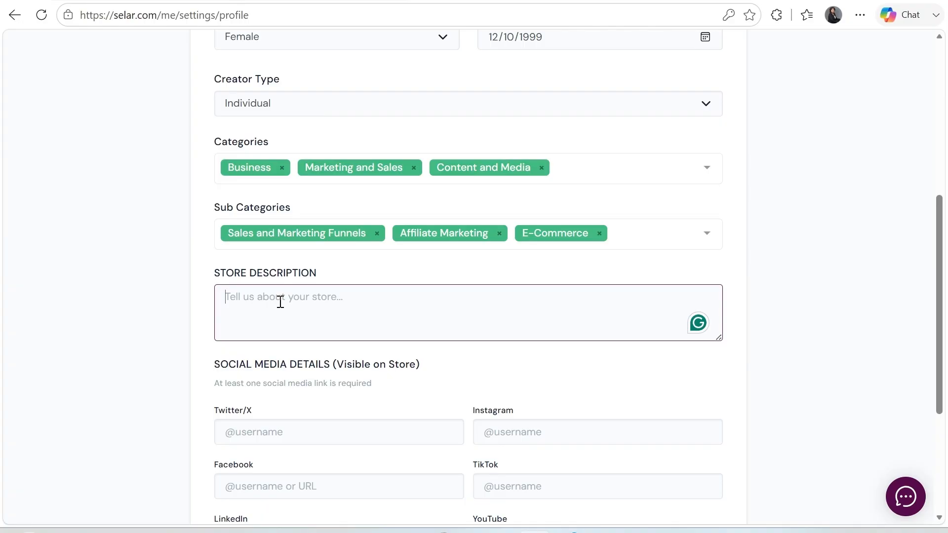
text(Bre)
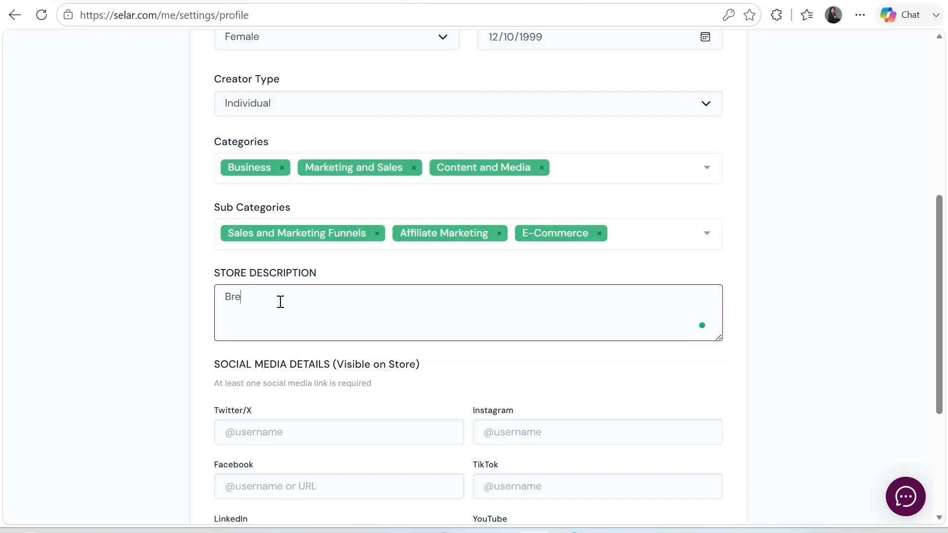
text(nda Digital Hub provides beginner)
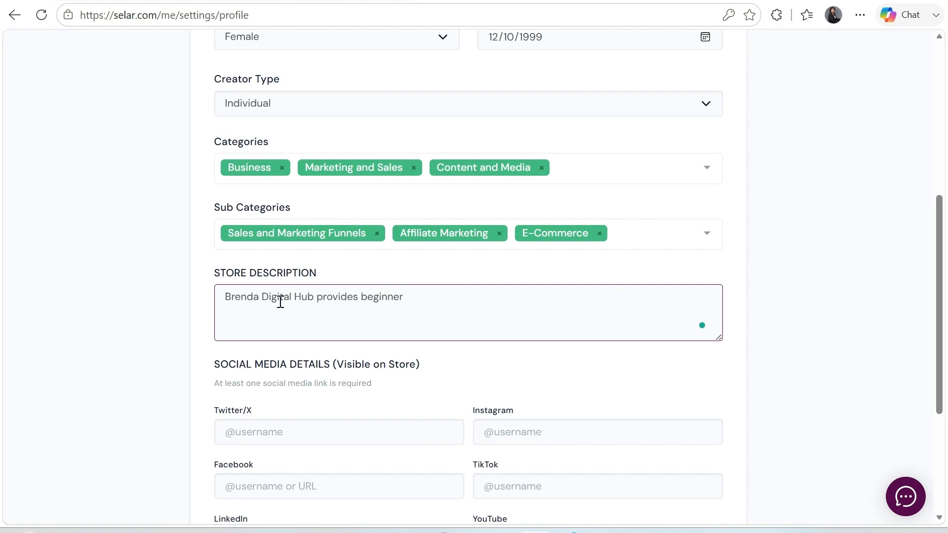
text(-frie)
key(BackSpace)
text(iendly digital resp)
key(BackSpace)
text(o)
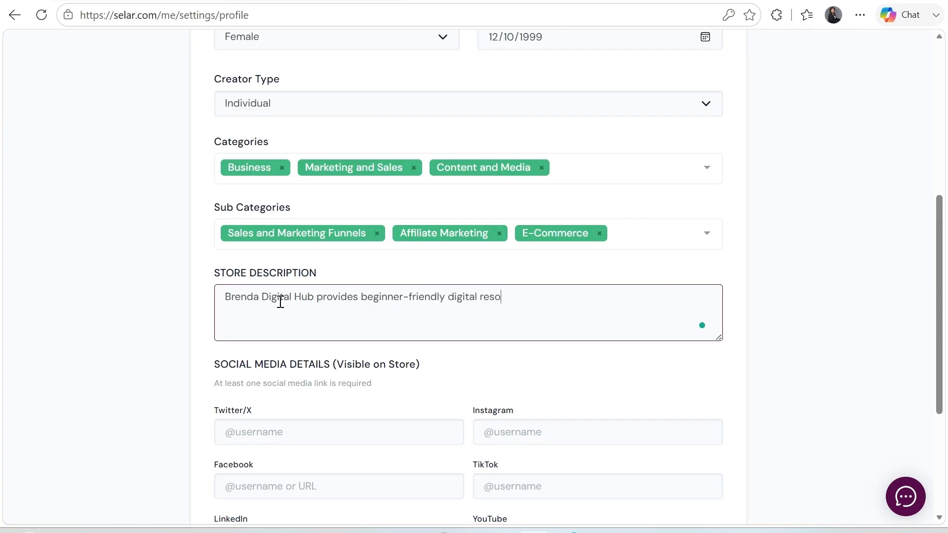
text(urces)
key(BackSpace)
text(, prctce)
key(BackSpace)
key(BackSpace)
key(BackSpace)
key(BackSpace)
text(actical, busne)
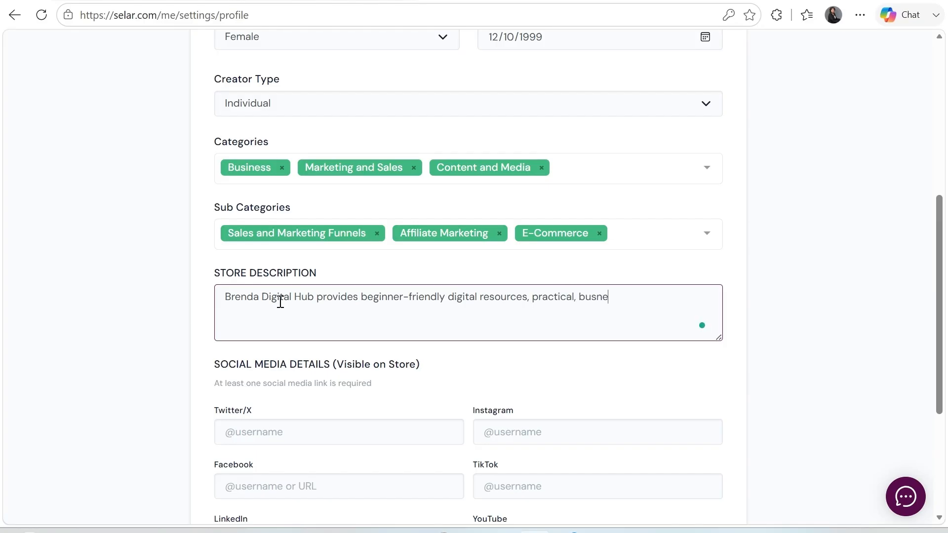
text(ss guides and online train)
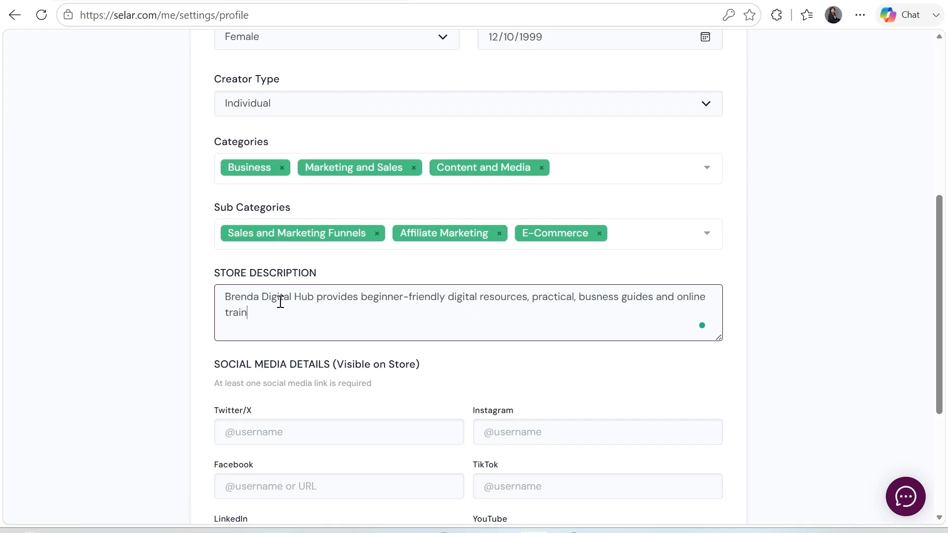
text(ing to help )
text(you s)
text(trat)
key(BackSpace)
key(BackSpace)
key(BackSpace)
text(art and g)
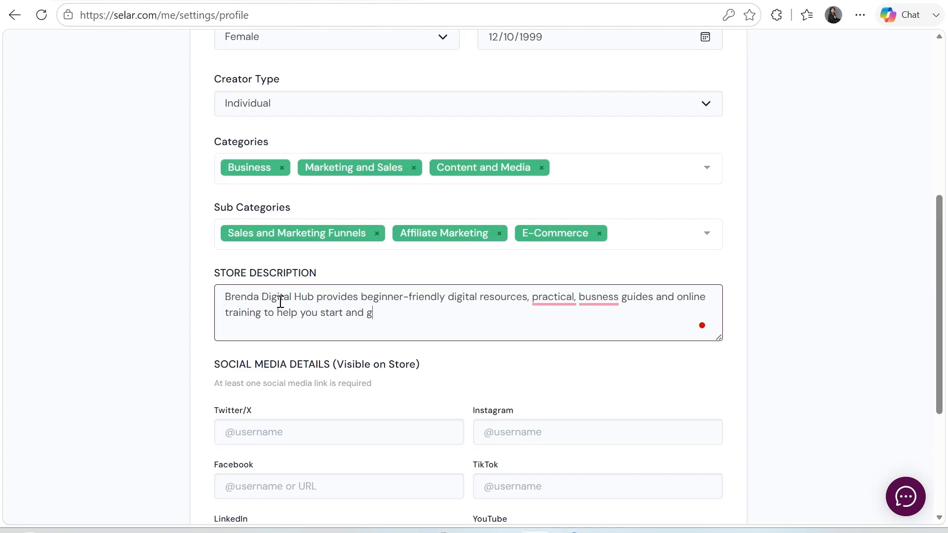
text(row an online bu)
key(BackSpace)
key(BackSpace)
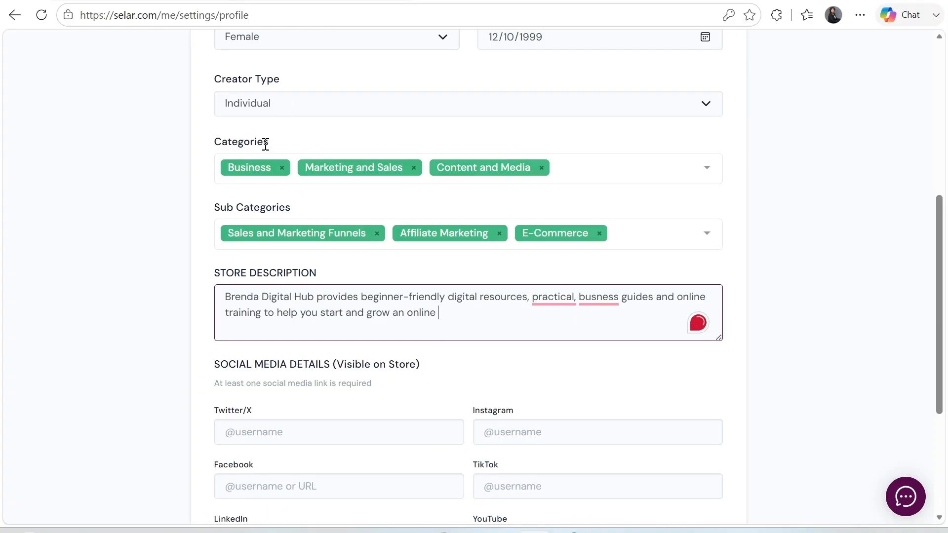
Correct the misspelling 'busness' to 'business' in the description
mouse_move(590, 297)
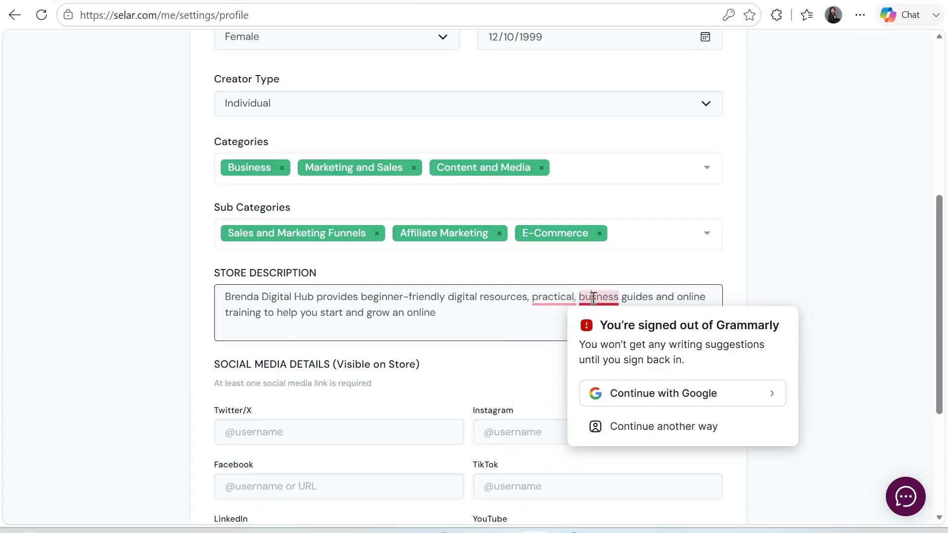
click(593, 297)
text(iness)
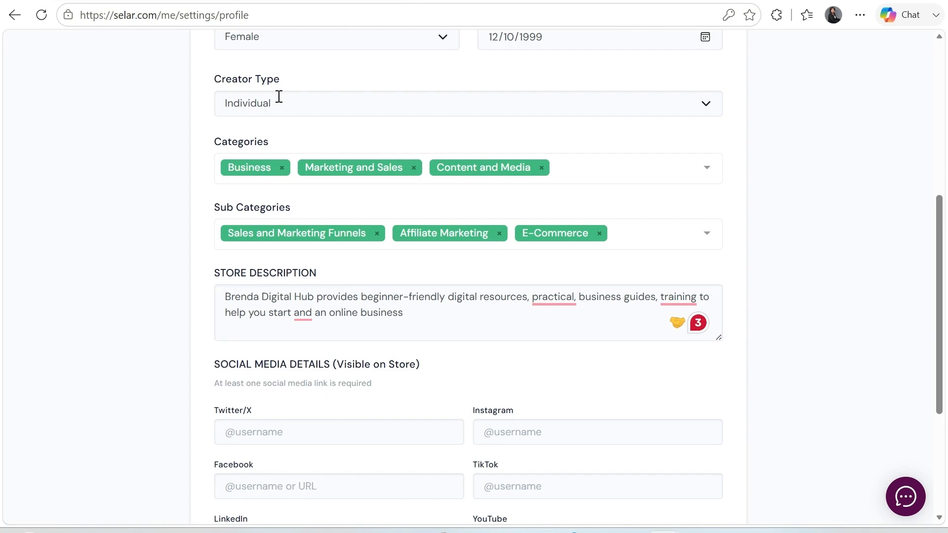
Enter the creator's social handle in the Instagram, TikTok and YouTube fields
drag(943, 226, 943, 272)
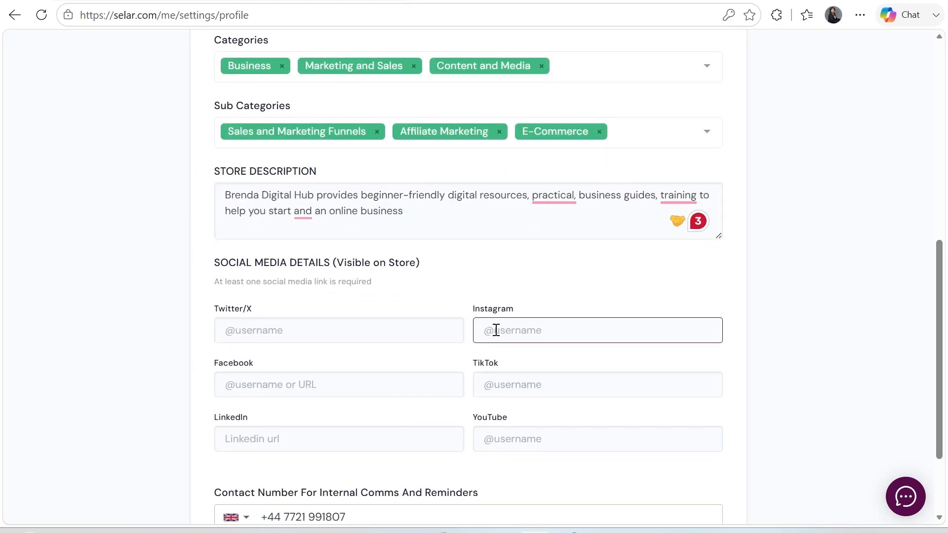
click(519, 387)
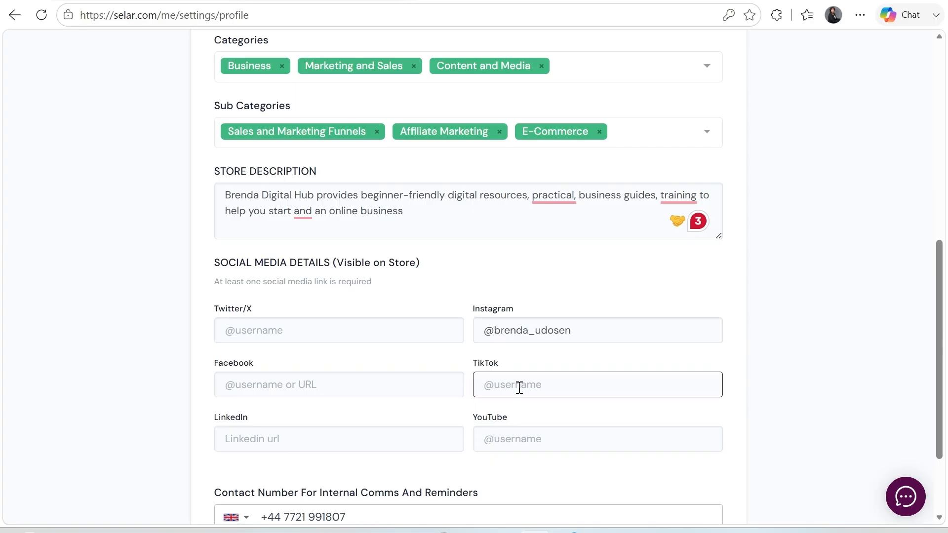
click(506, 440)
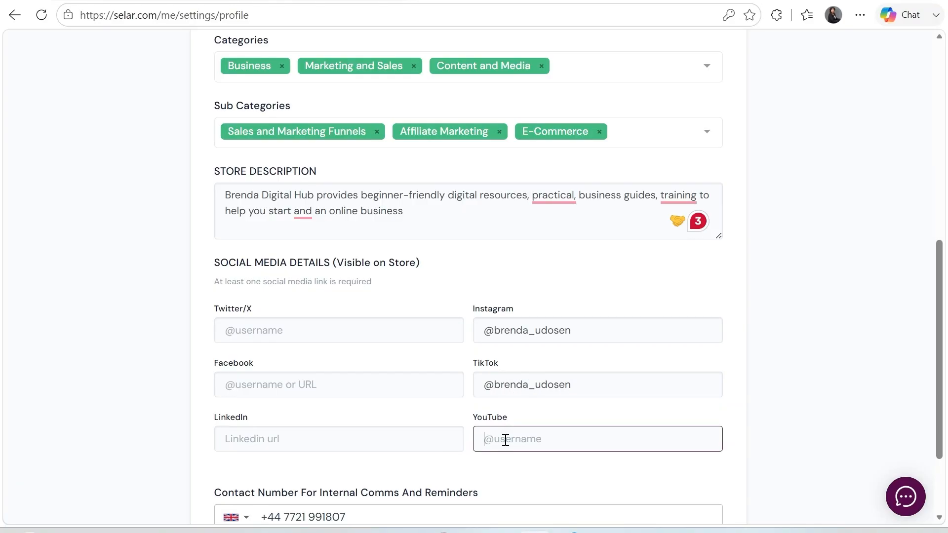
Fill in the Facebook handle and save the profile settings
scroll(937, 257, down, 1)
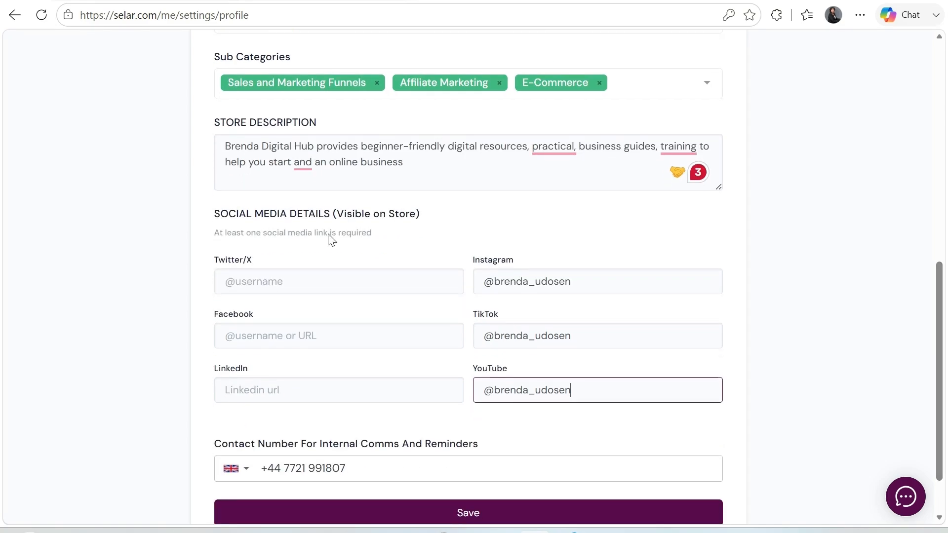
click(261, 330)
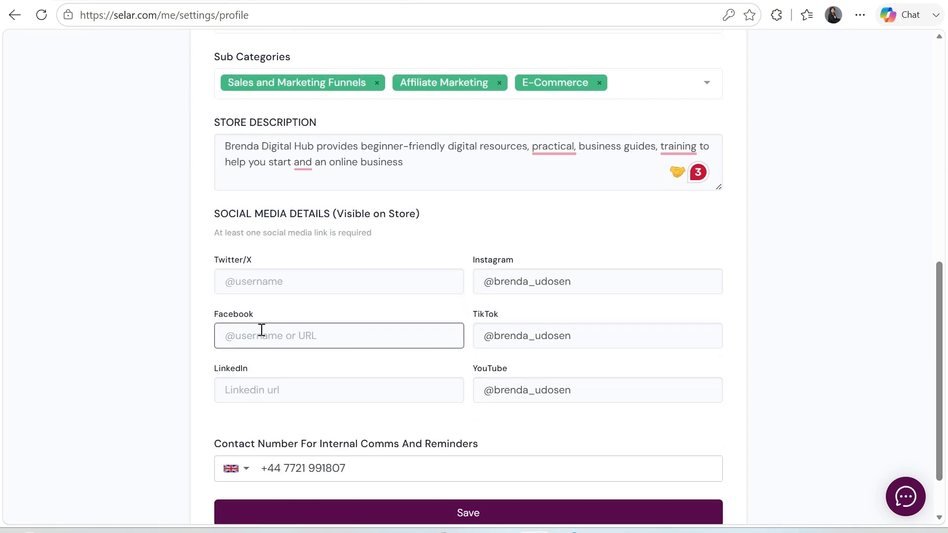
text(@)
text(sall)
text(es)
text( system )
text(academy)
click(451, 360)
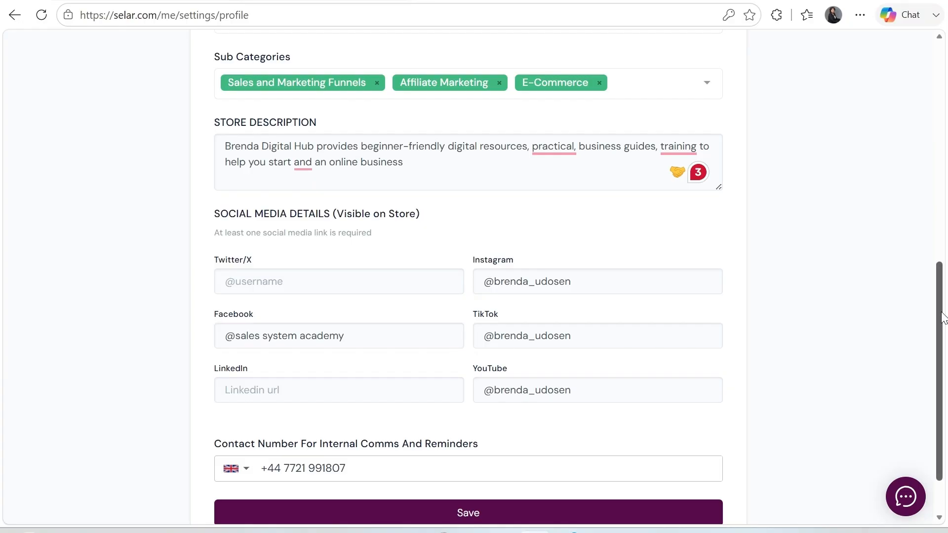
drag(943, 318, 937, 370)
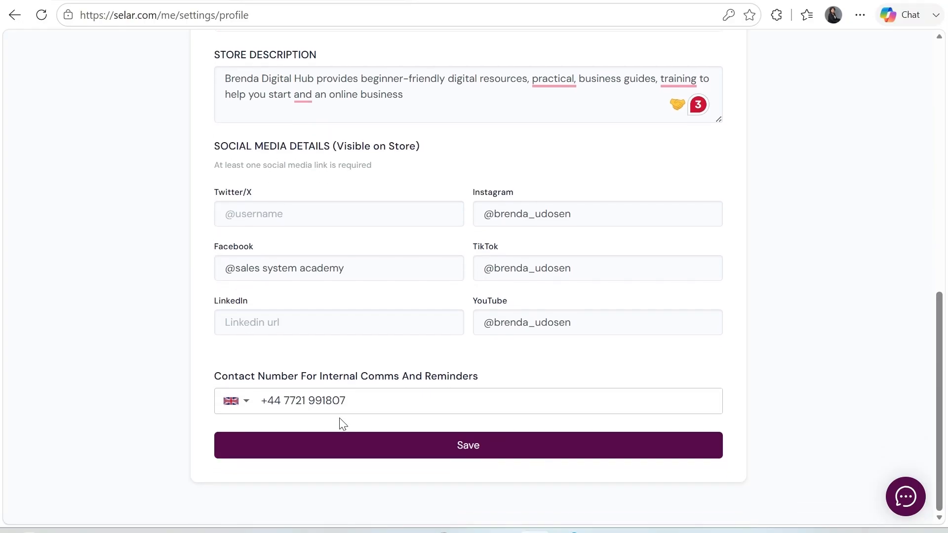
click(494, 451)
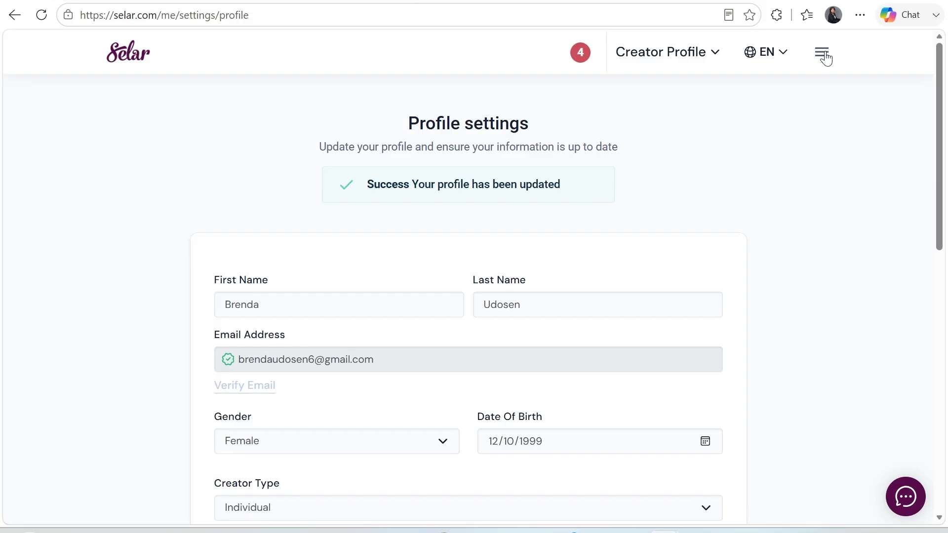
Open Payout Settings from the Settings section of the navigation menu
click(824, 54)
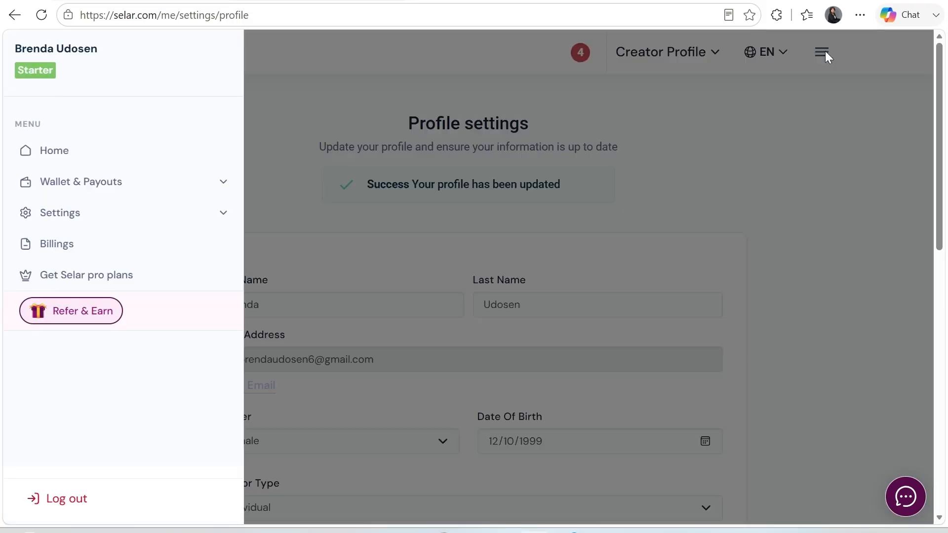
click(52, 217)
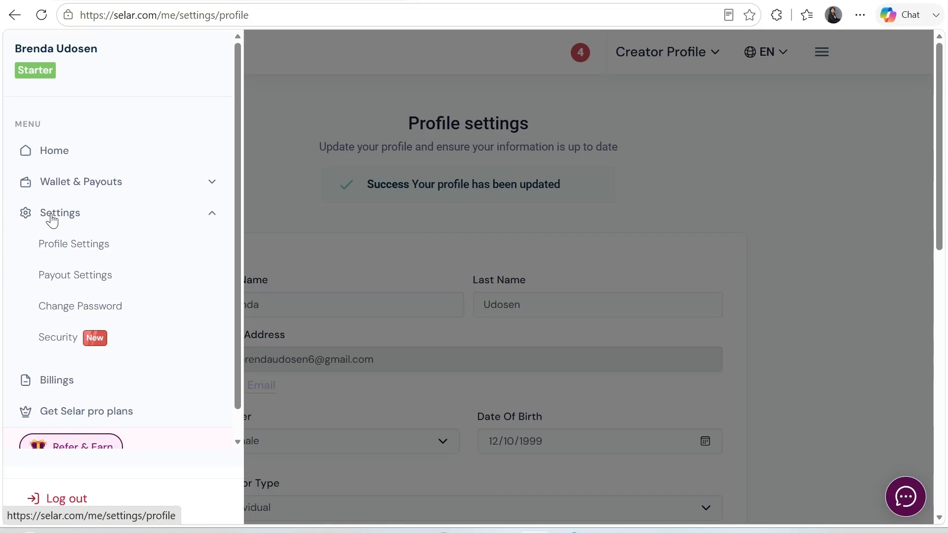
click(66, 278)
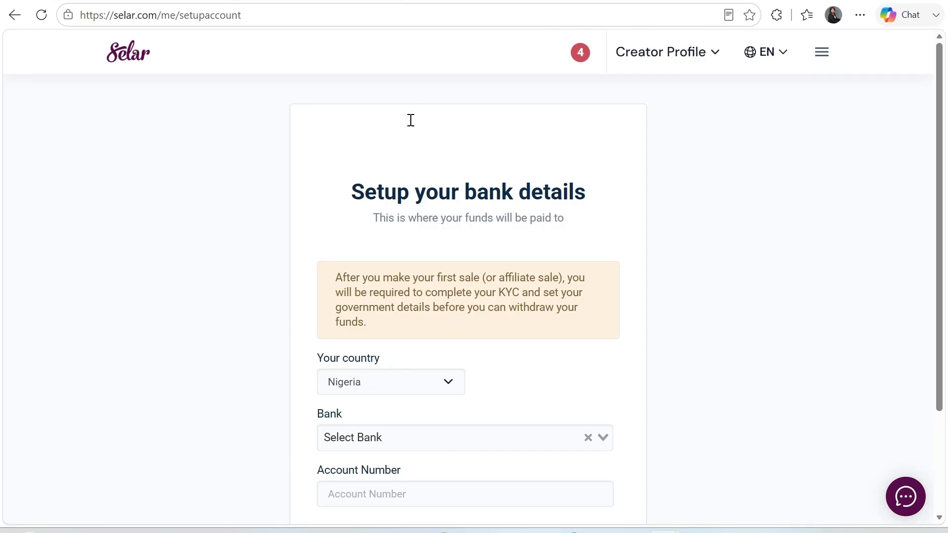
Set the payout country to United Kingdom and the payout method to PayPal
click(458, 383)
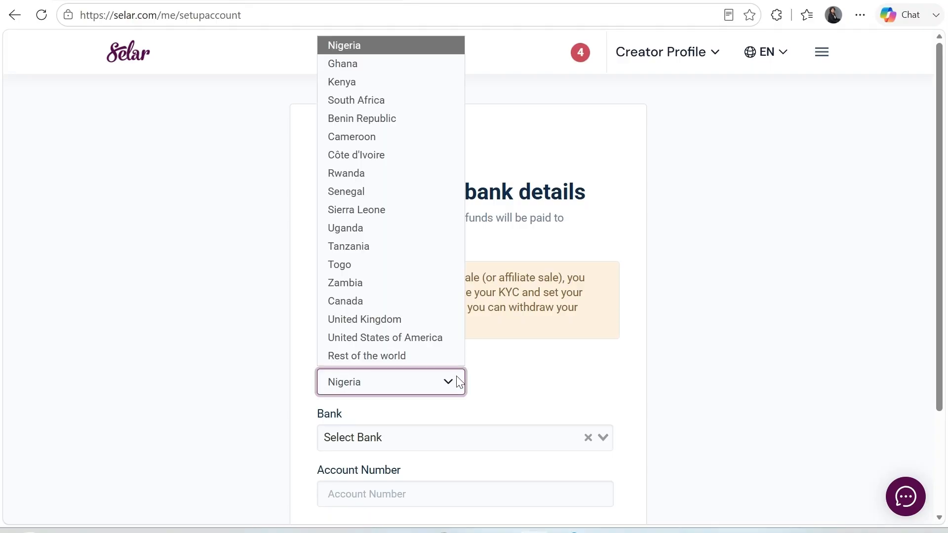
click(401, 320)
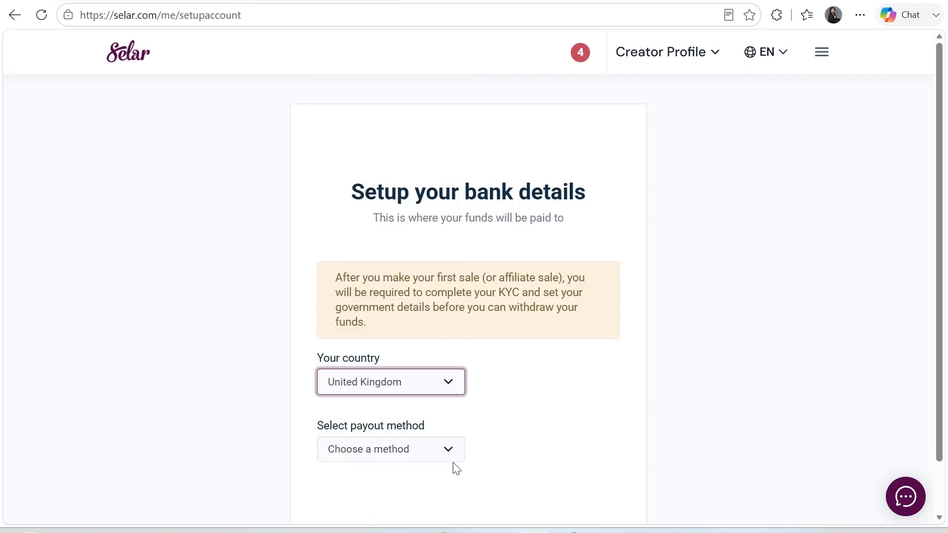
click(451, 452)
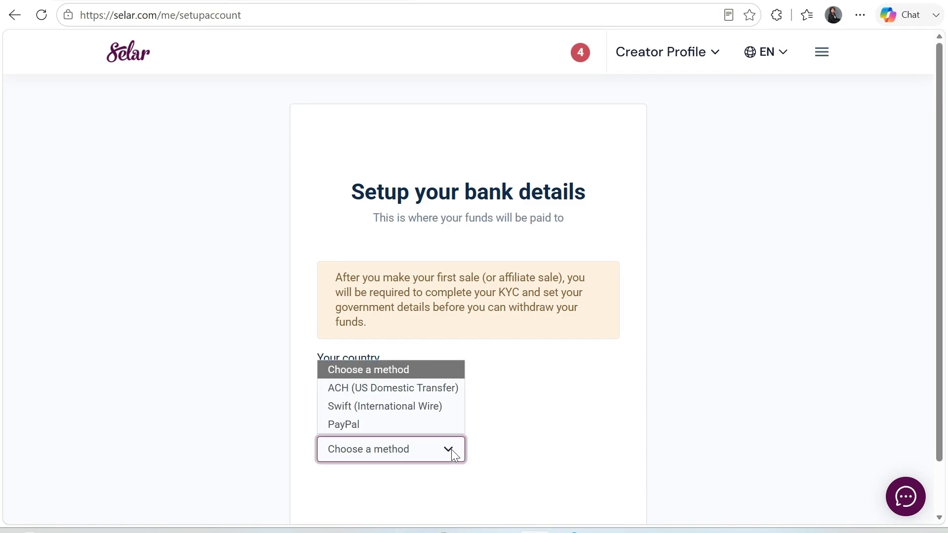
click(371, 424)
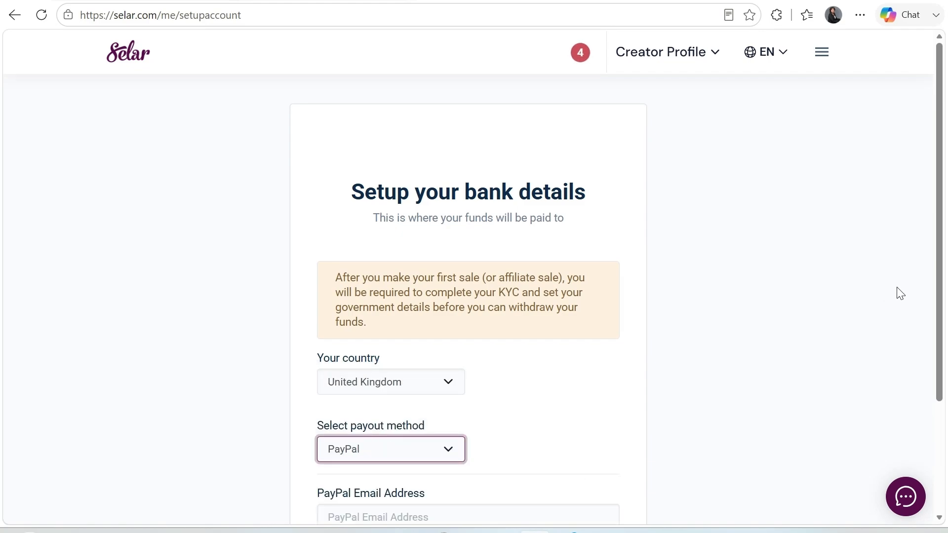
drag(940, 271, 868, 335)
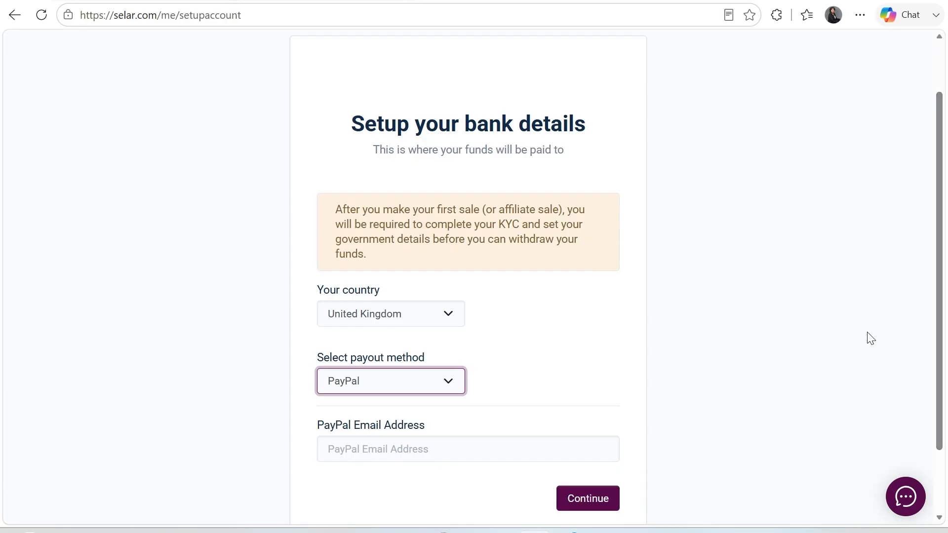
Autofill the saved PayPal email address and submit the payout details
click(477, 452)
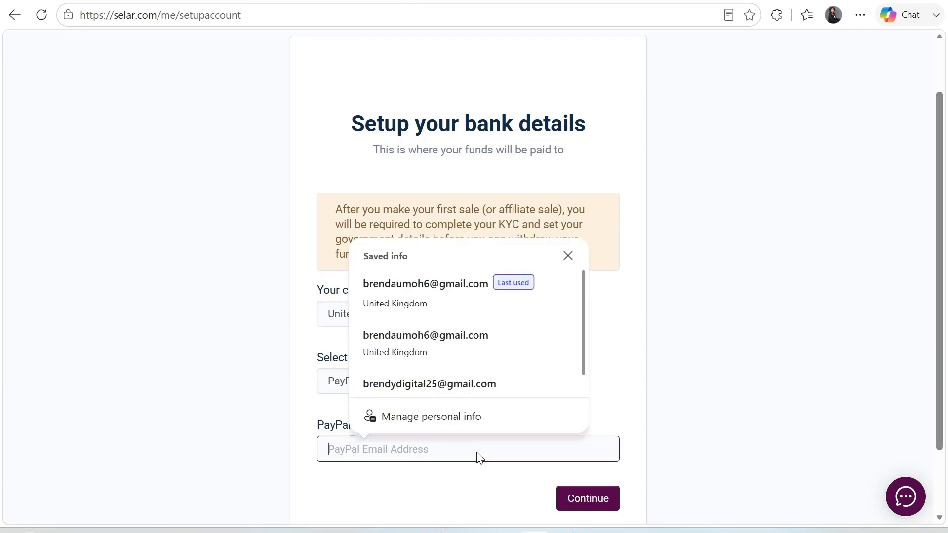
click(420, 318)
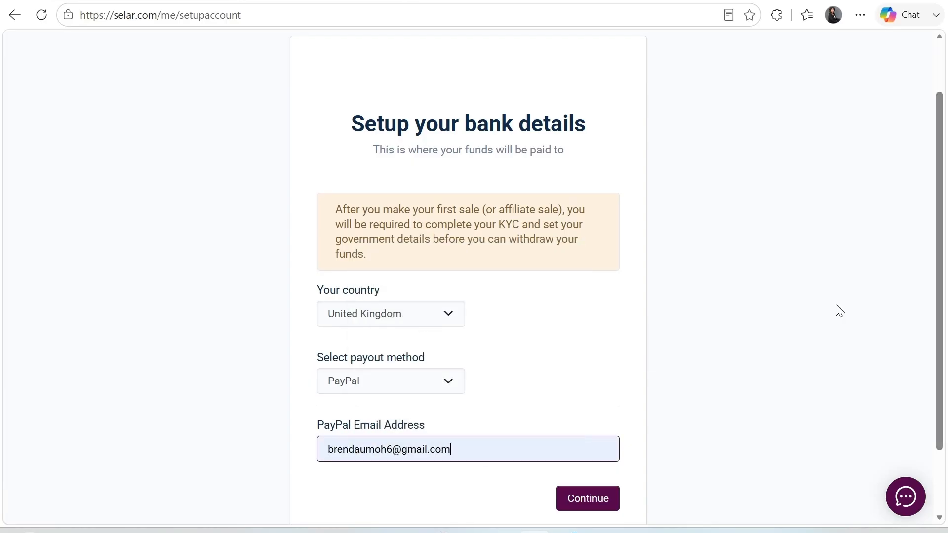
click(510, 125)
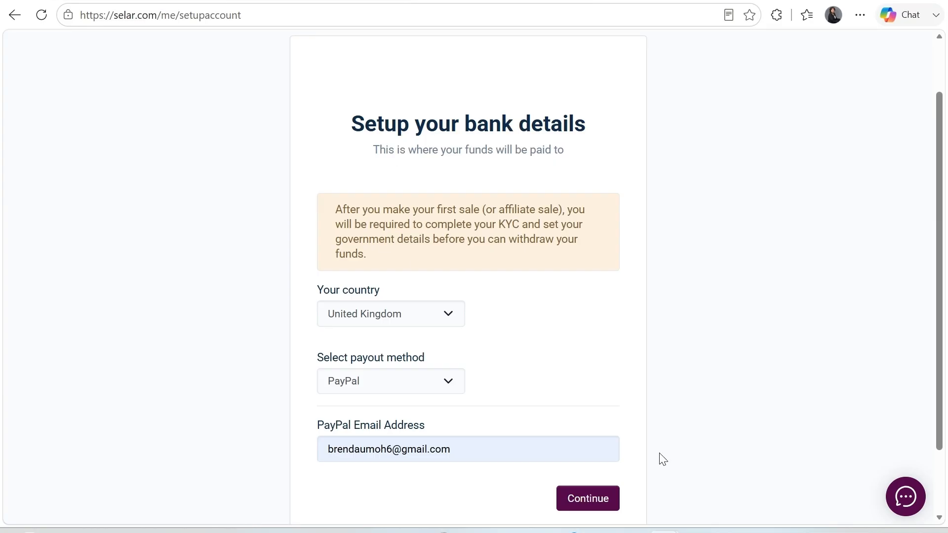
click(591, 507)
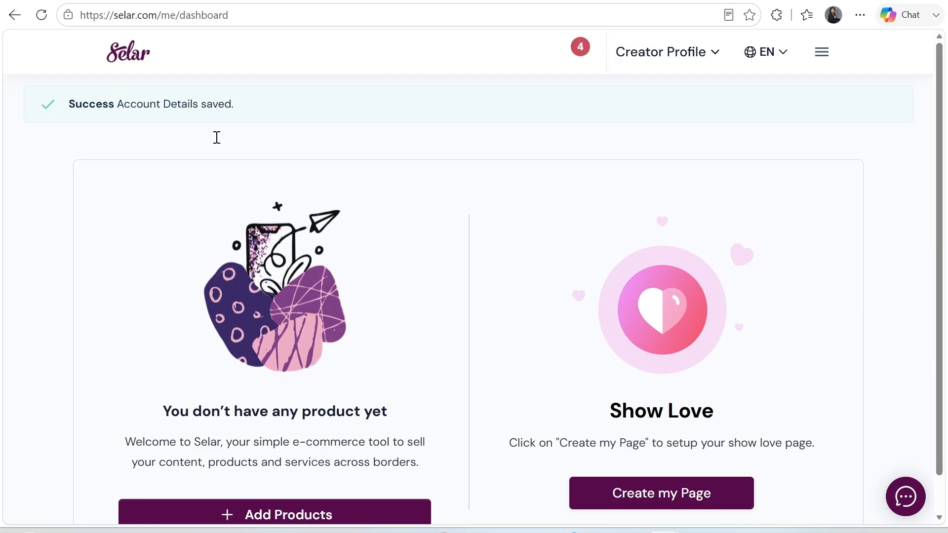
Open the dashboard's navigation menu and expand the Products section
click(822, 52)
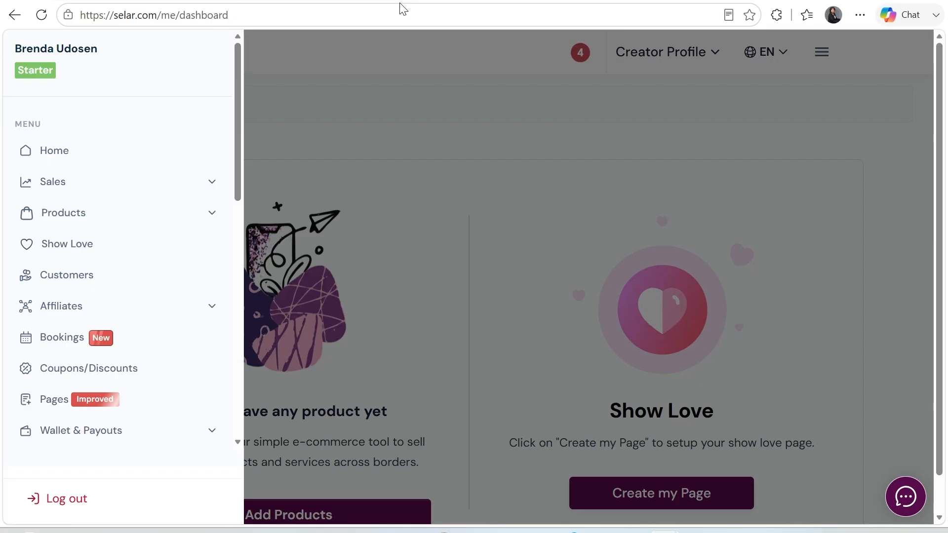
click(63, 213)
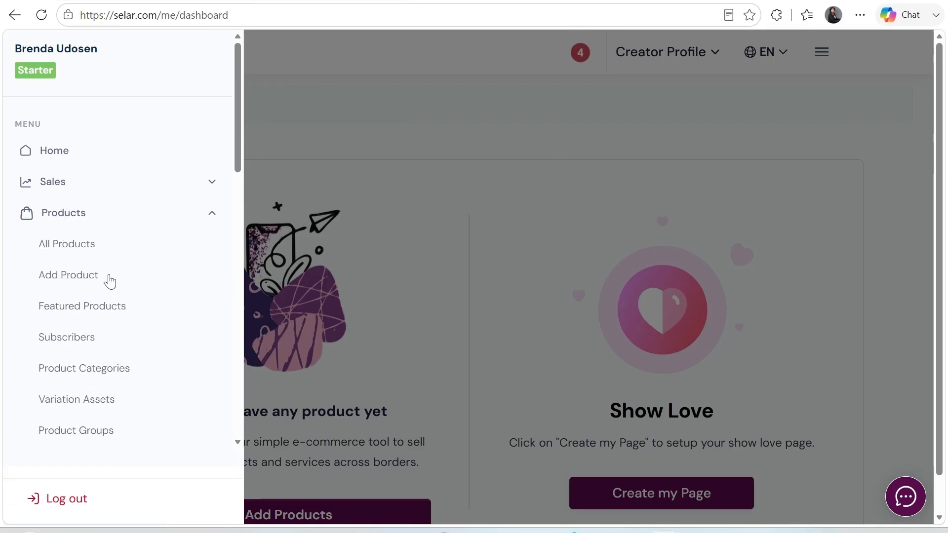
Start adding a new product and choose the Digital Product type
click(92, 281)
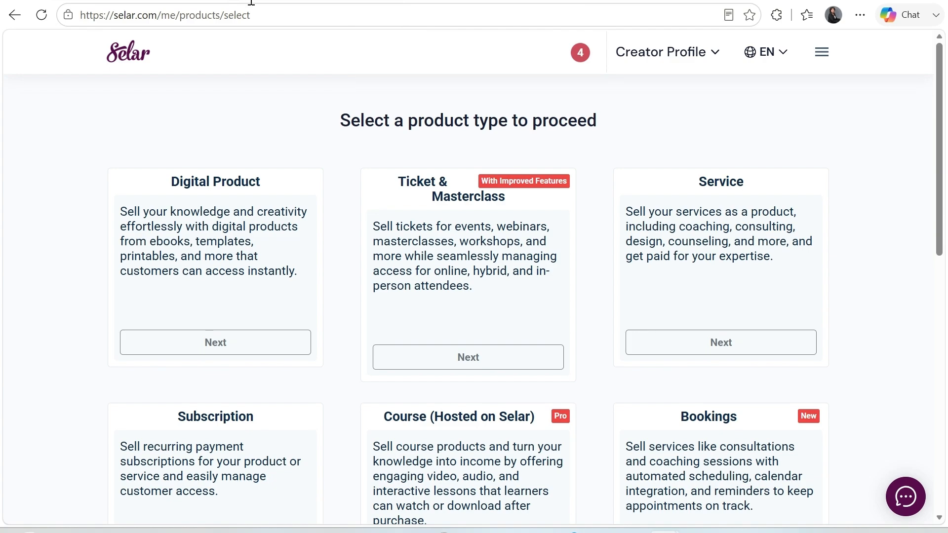
drag(941, 171, 947, 234)
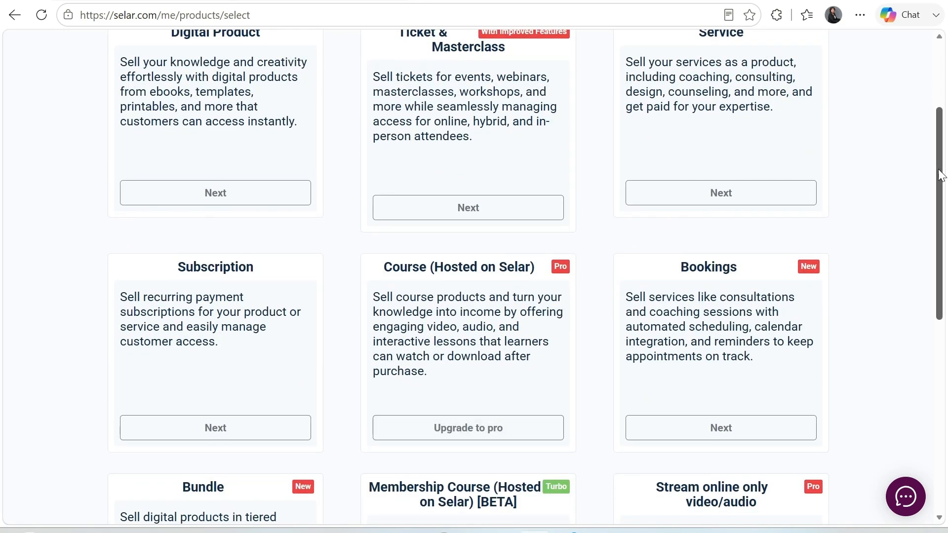
scroll(941, 175, down, 5)
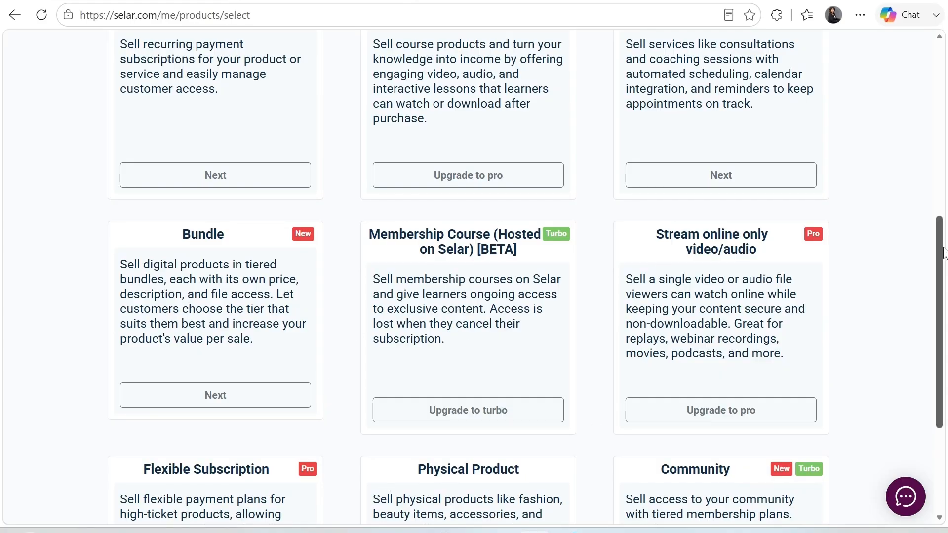
scroll(929, 190, up, 2)
scroll(929, 189, up, 4)
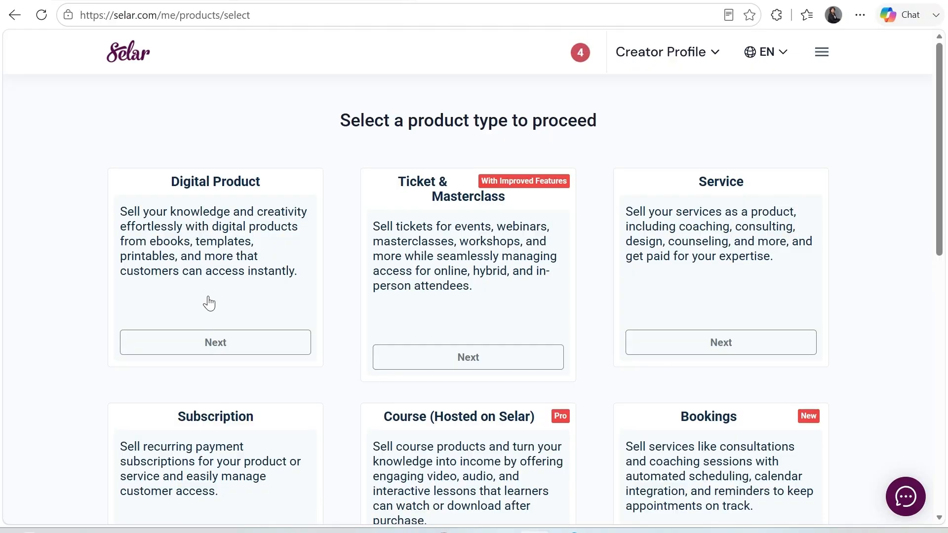
click(218, 353)
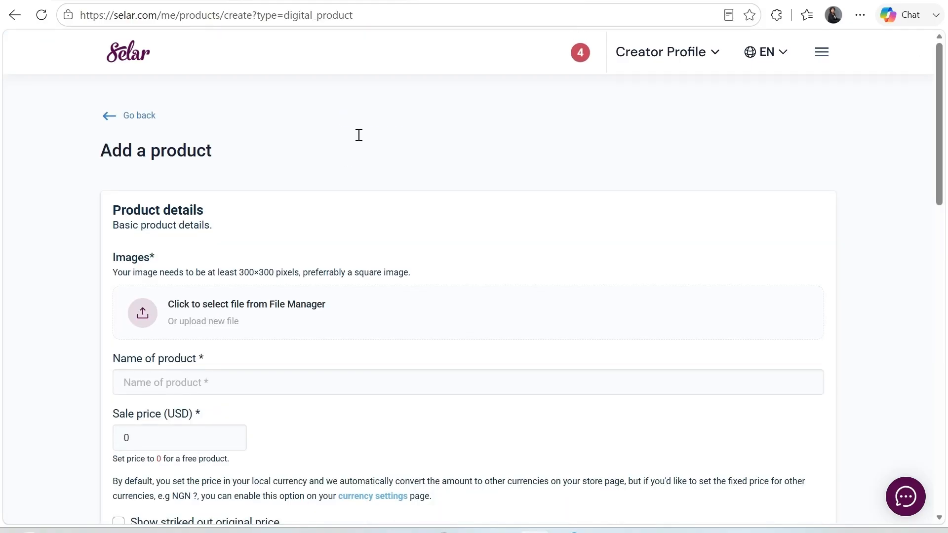
Upload 'ChatGPT Image Aug 19, 2026, 09_27_05 PM' and select it as the product image
click(180, 312)
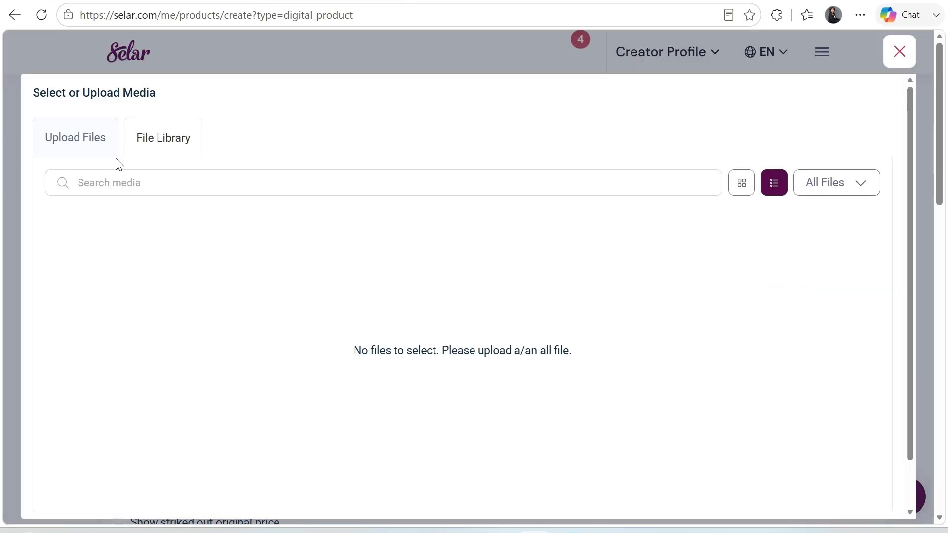
click(73, 143)
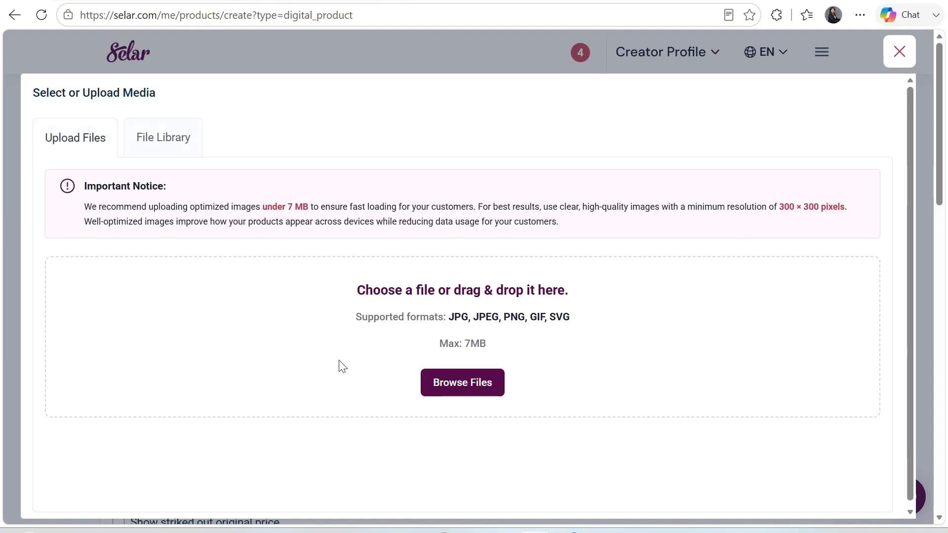
click(462, 388)
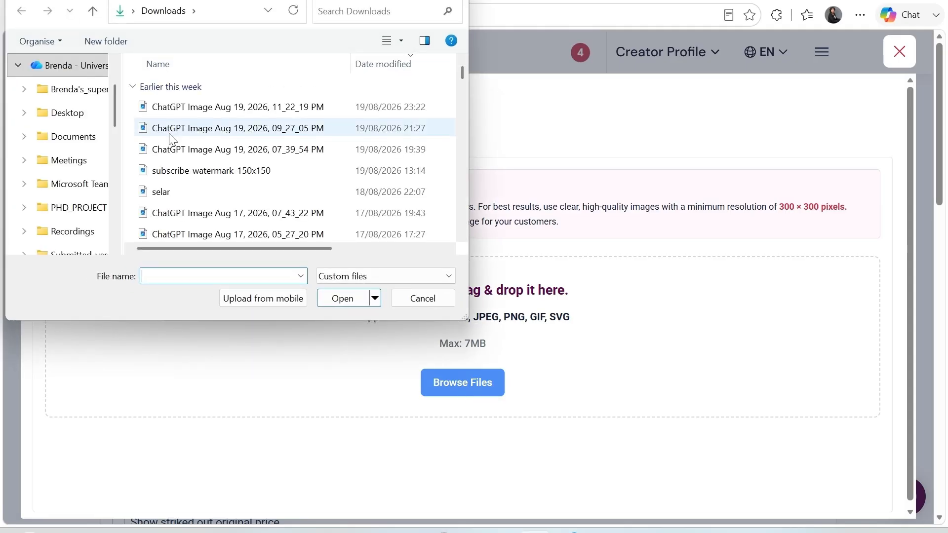
click(177, 130)
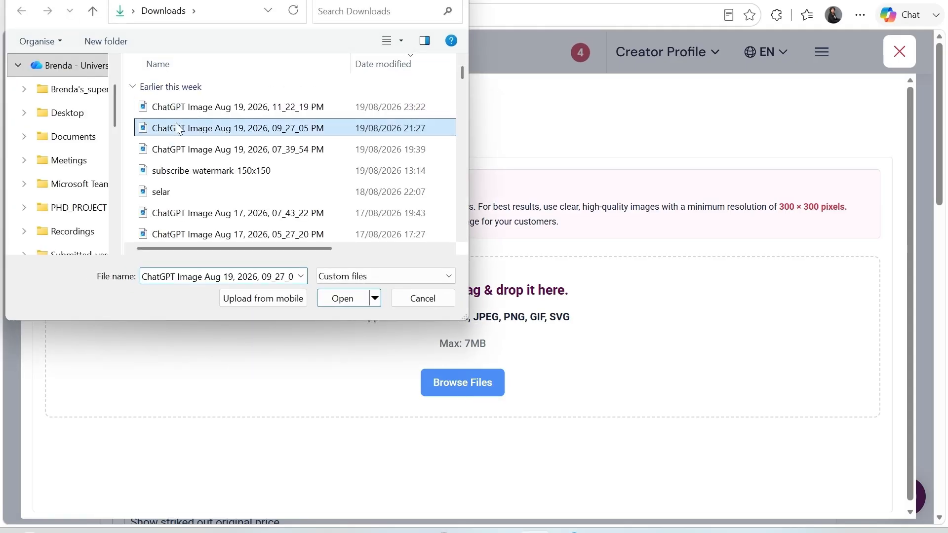
click(336, 299)
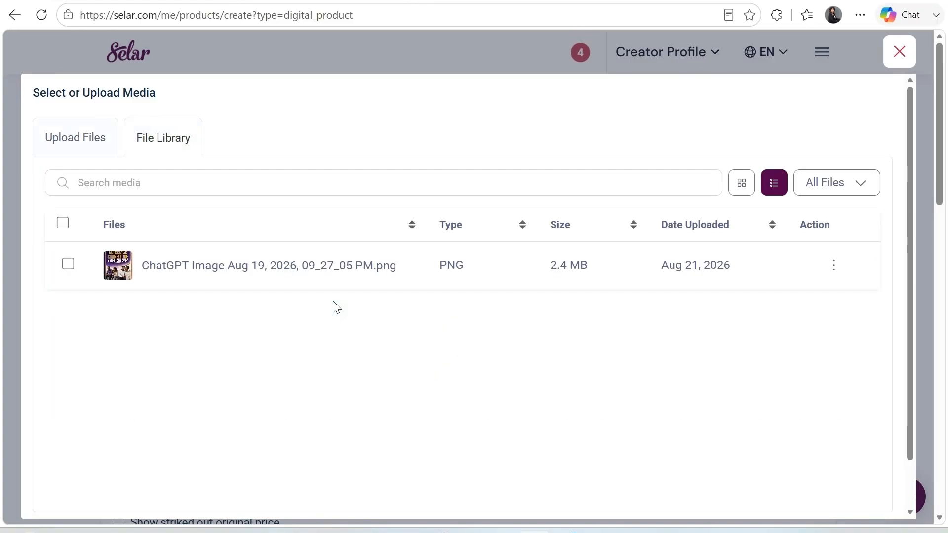
click(67, 266)
scroll(941, 198, down, 3)
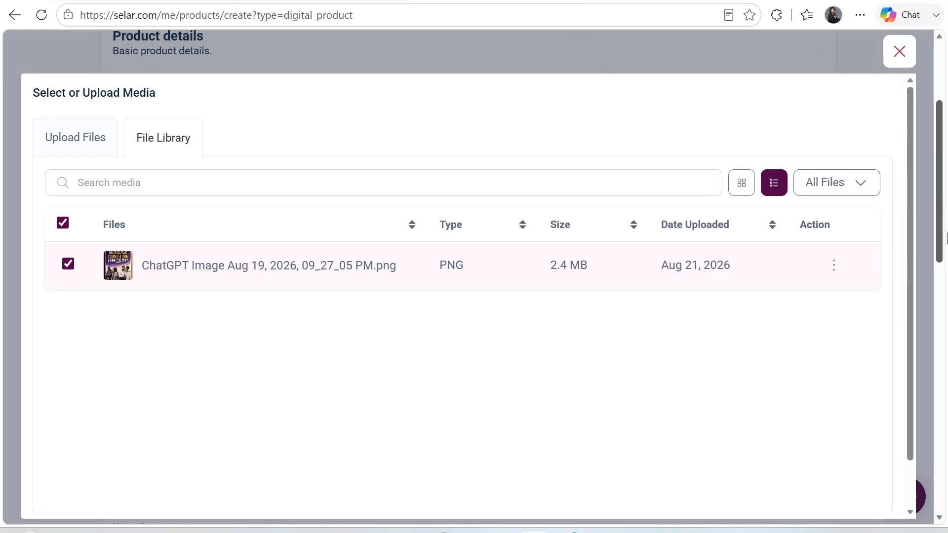
scroll(947, 239, down, 3)
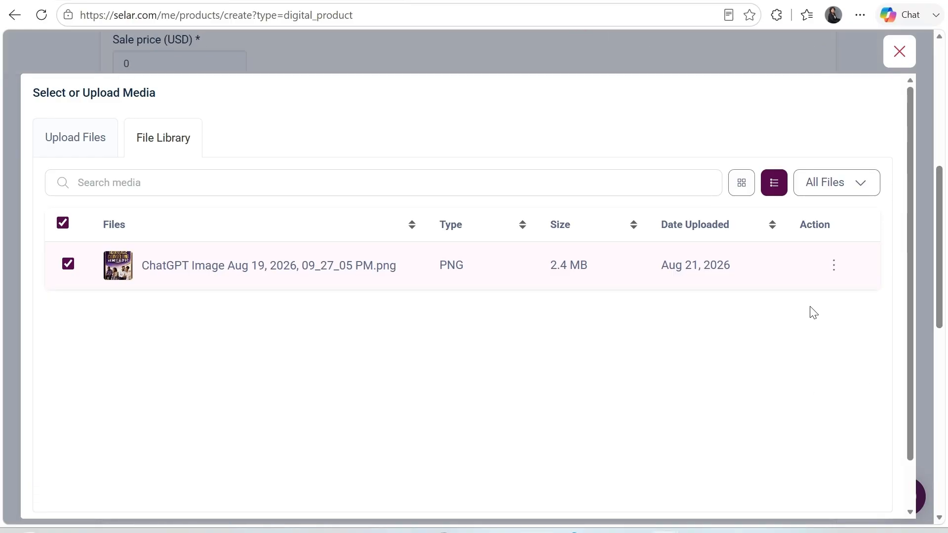
scroll(908, 428, down, 1)
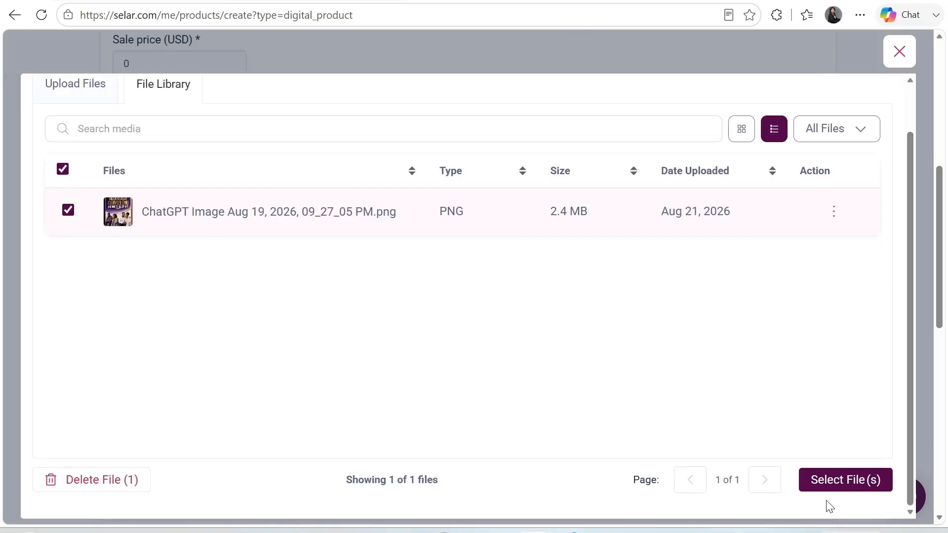
click(834, 490)
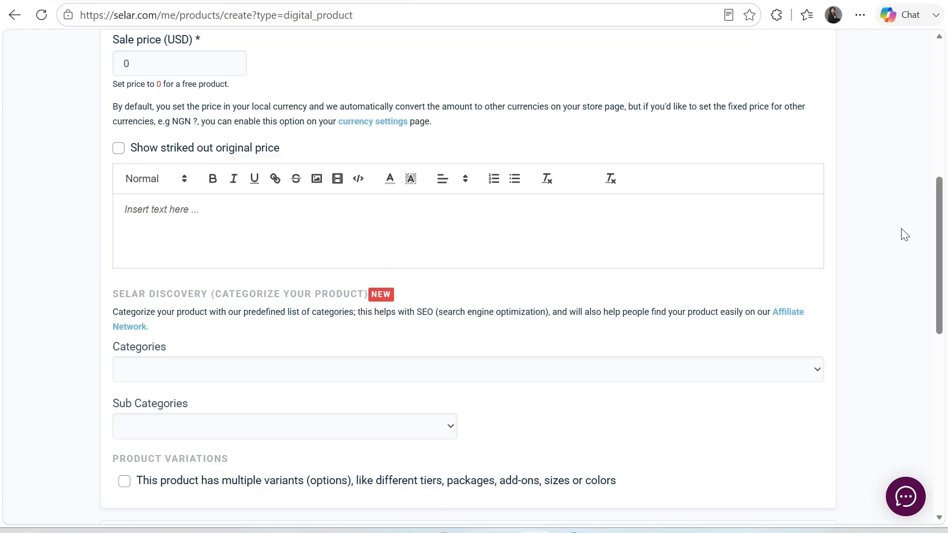
Name the product 'The Marriage Counselling Business Blueprint' using the autofill suggestion
drag(939, 225, 940, 134)
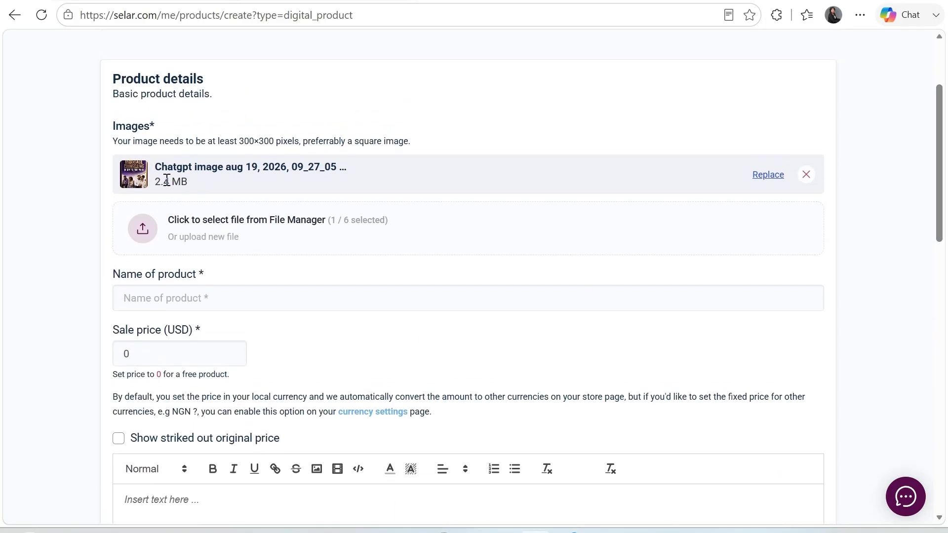
click(170, 303)
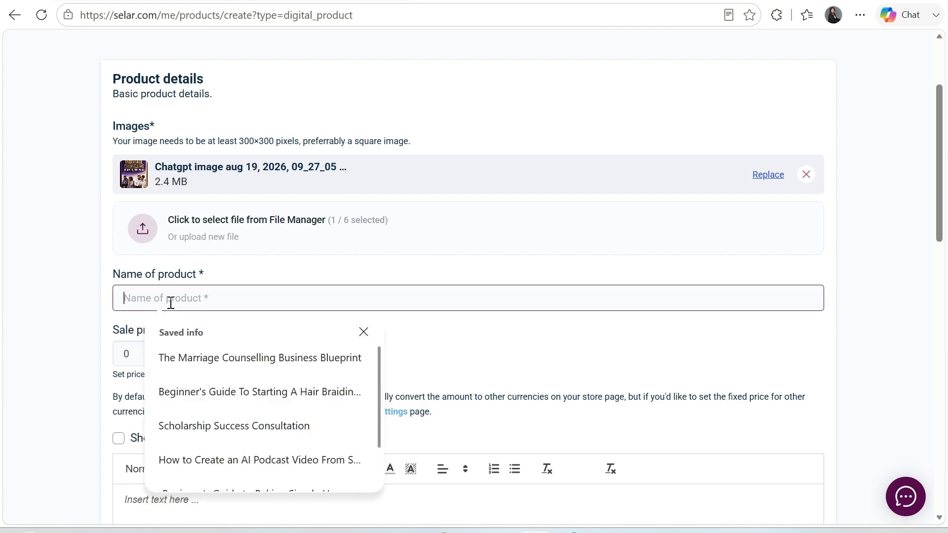
click(202, 357)
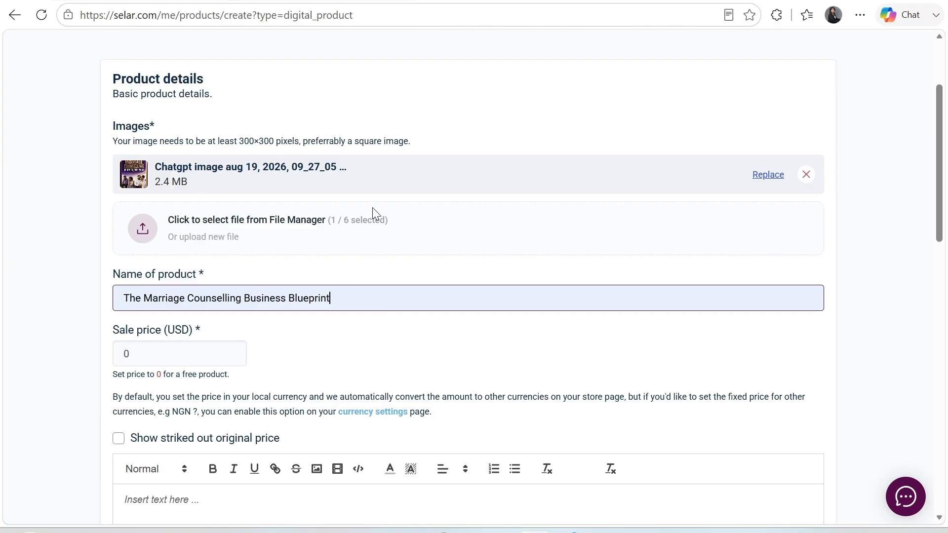
click(380, 124)
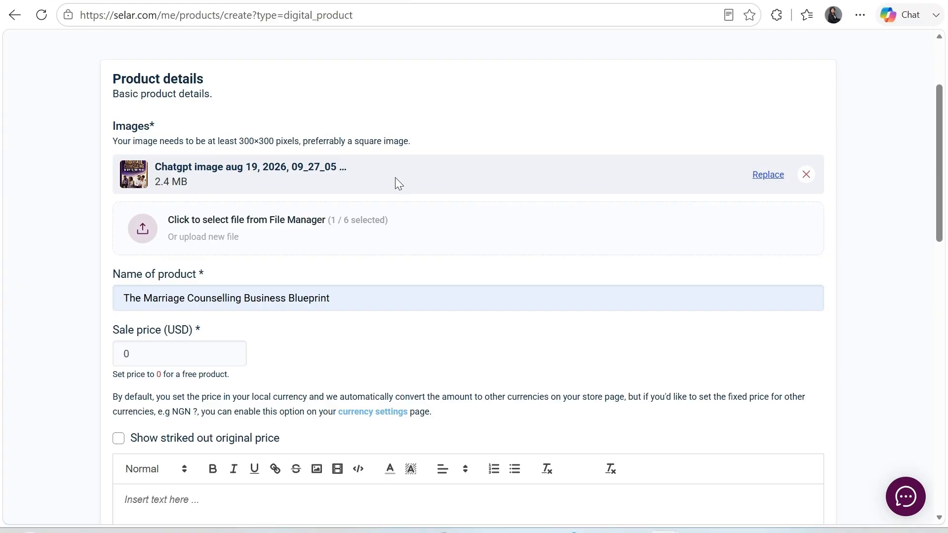
Change the sale price from 0 to 15 USD
click(155, 355)
key(BackSpace)
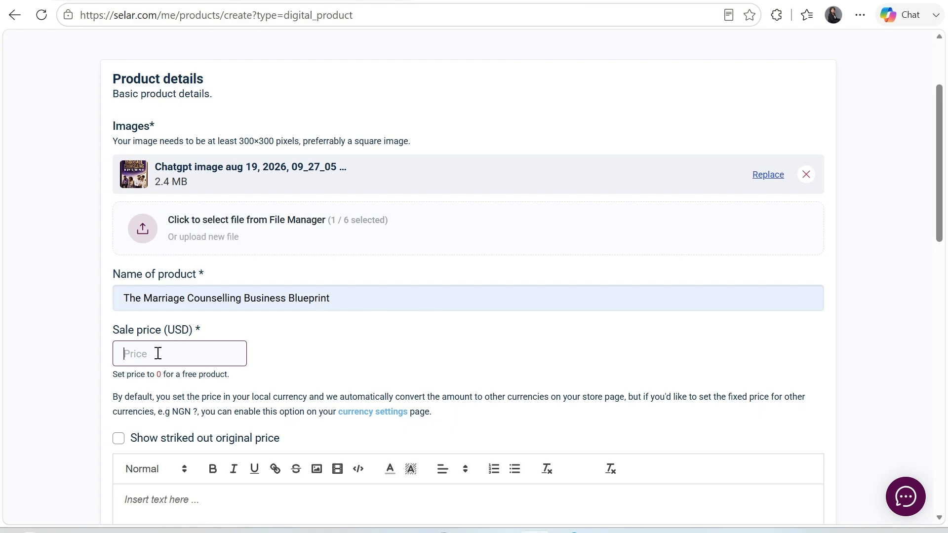
text(15)
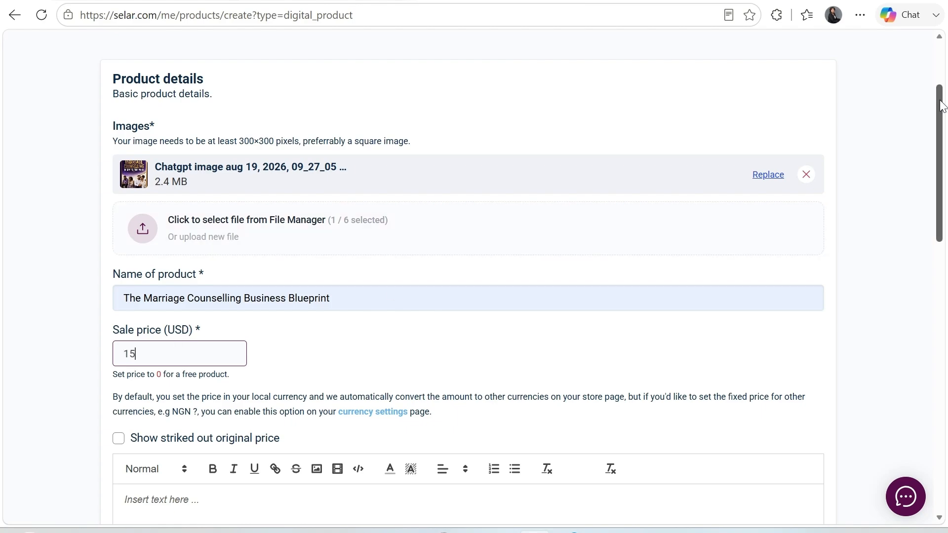
drag(942, 104, 940, 133)
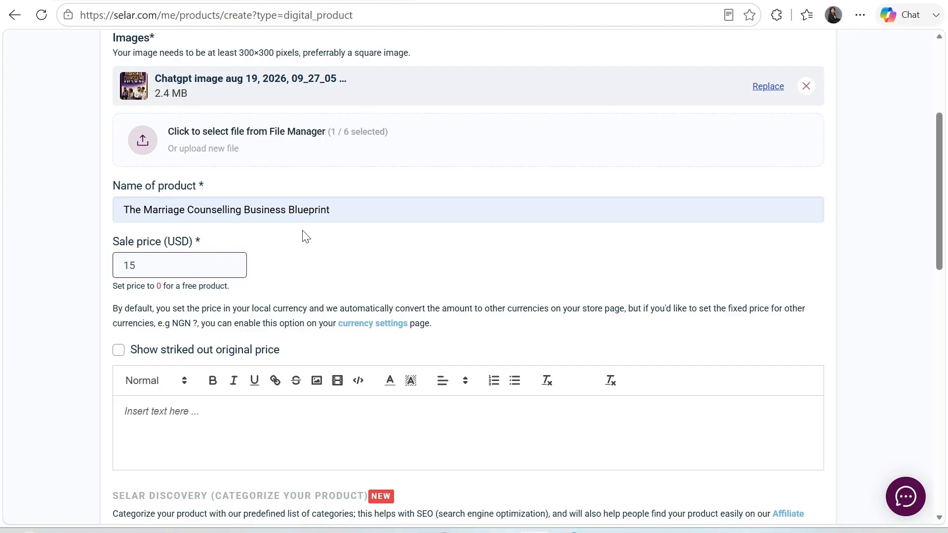
Paste the opening description sentence and finish it with 'all the information needed.'
click(169, 413)
text(This is a beginner's blueprint on how to start a marriage counselling business, includes budgeting, action plan and)
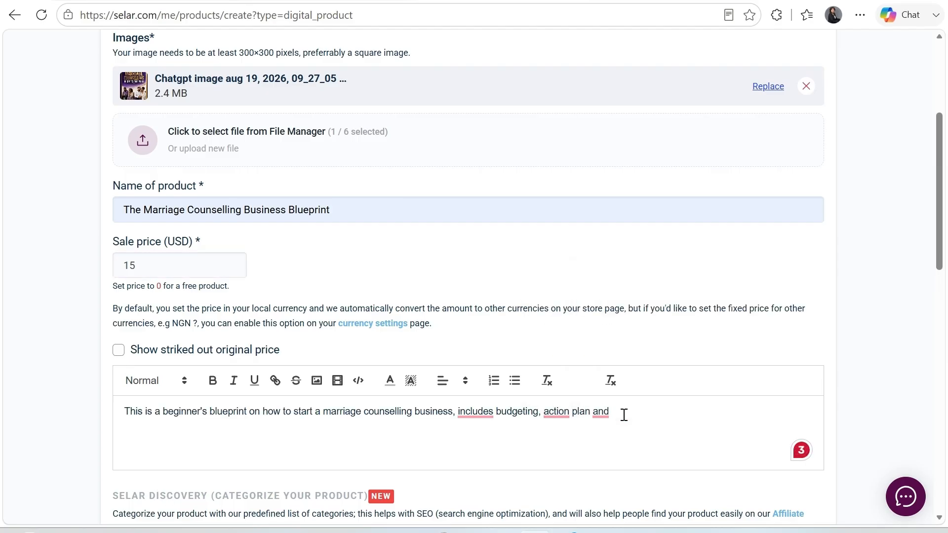
text(all the infomr)
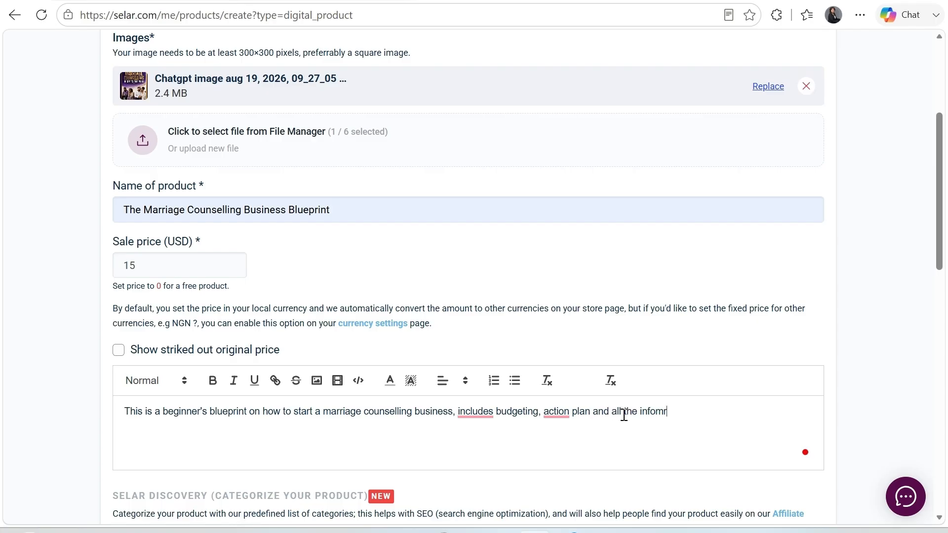
key(BackSpace)
text(a)
text(tion neeed)
text(d)
key(BackSpace)
key(BackSpace)
key(BackSpace)
text(ded.)
drag(942, 183, 947, 266)
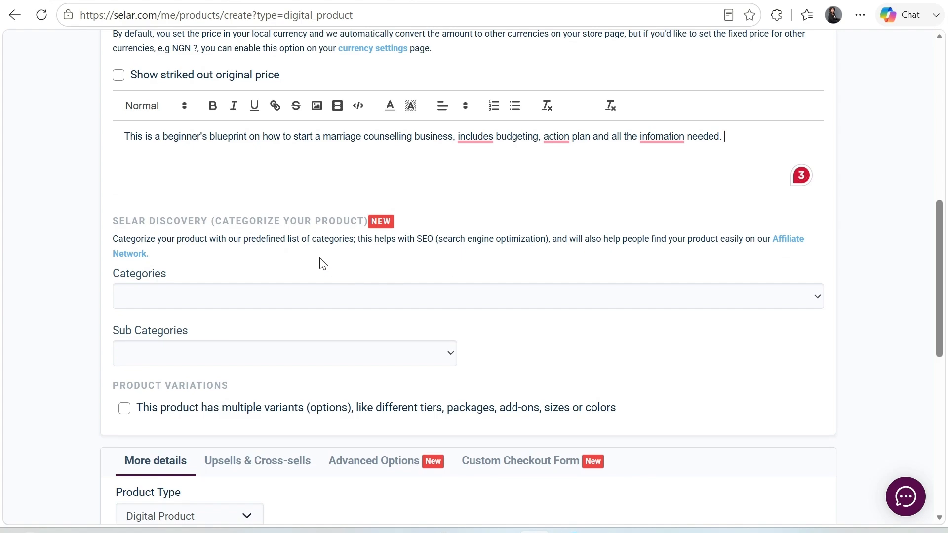
Choose Love & Relationships as the category and Marriage as the sub category
click(478, 306)
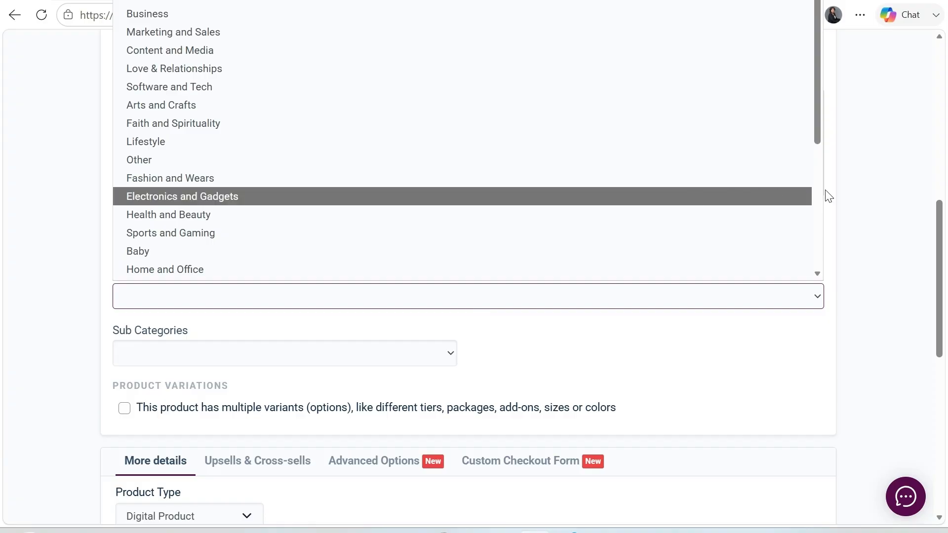
drag(940, 211, 938, 199)
scroll(939, 203, up, 1)
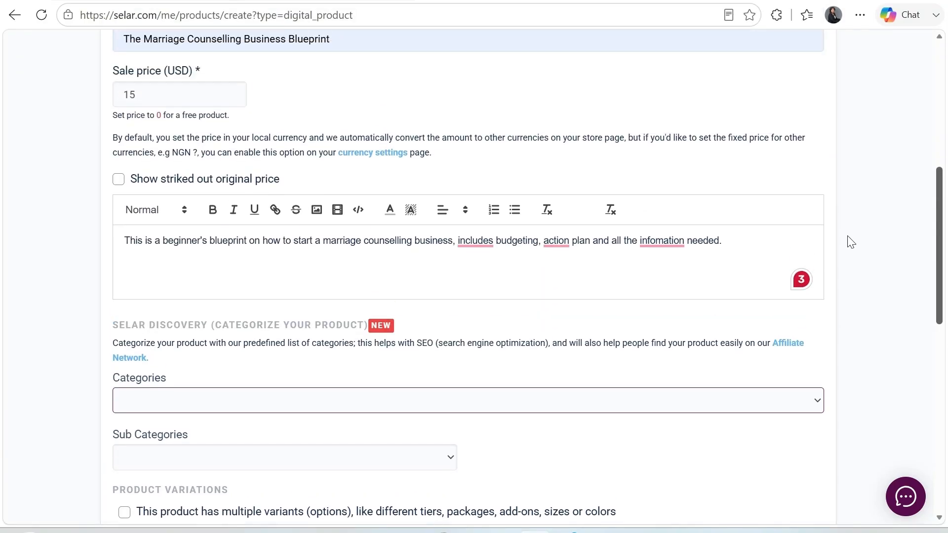
click(557, 408)
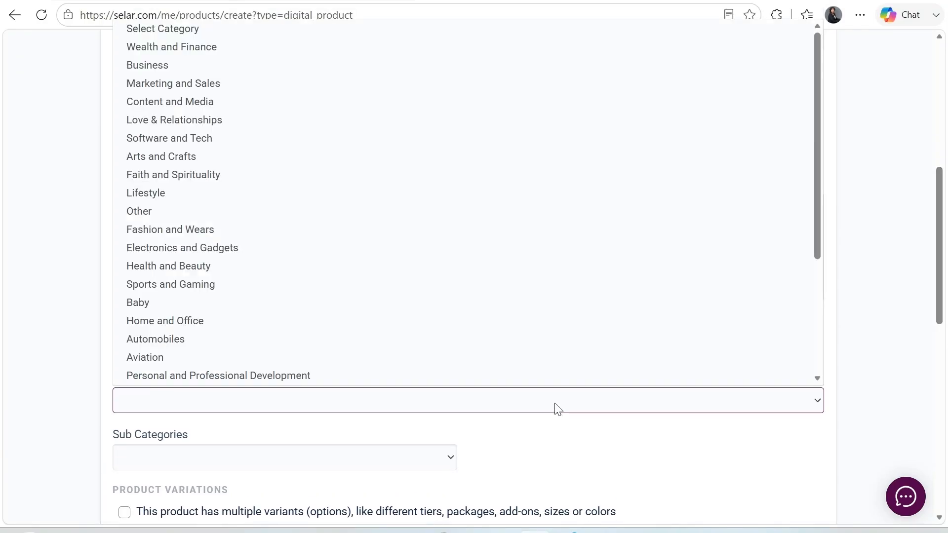
click(145, 122)
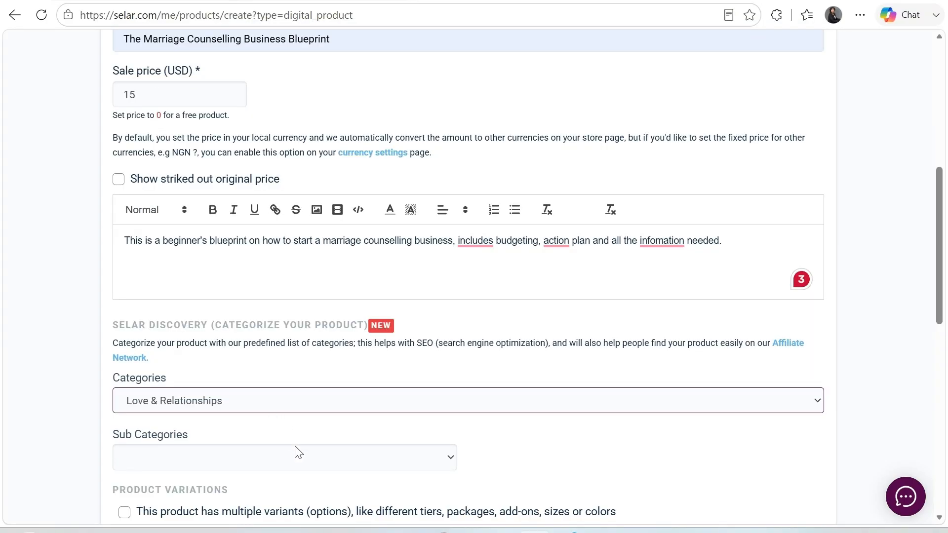
click(297, 461)
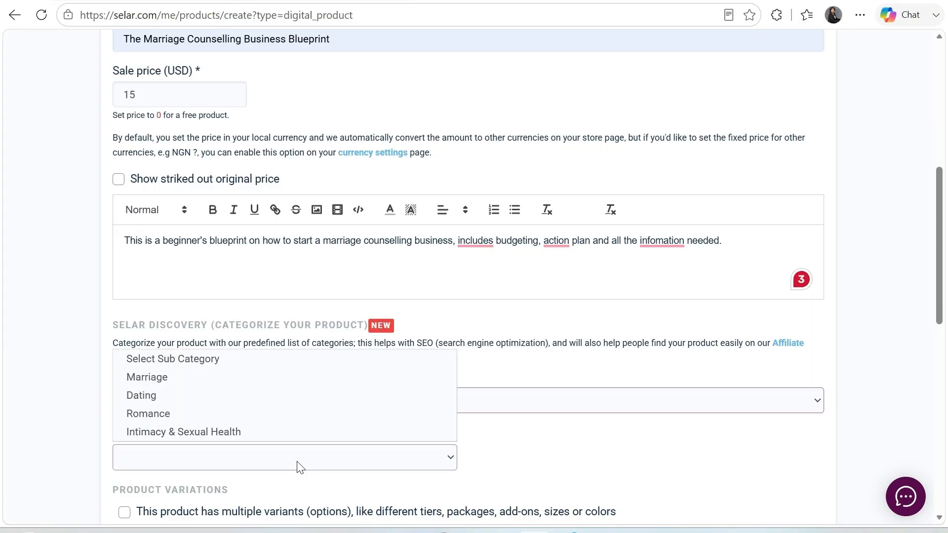
click(159, 376)
drag(935, 198, 946, 308)
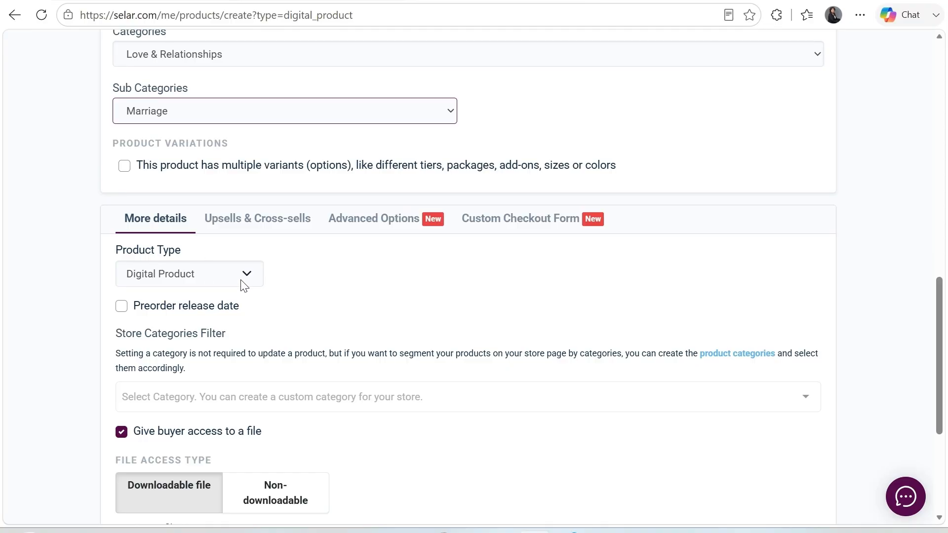
Upload the 4.1 MB Marriage Counselling Business Blueprint PDF and select it as the downloadable file
drag(944, 301, 945, 353)
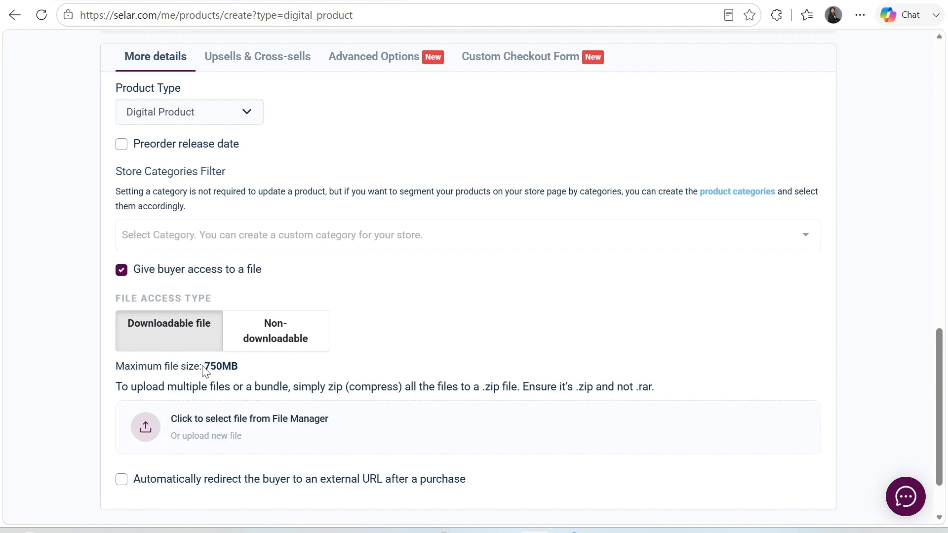
click(145, 430)
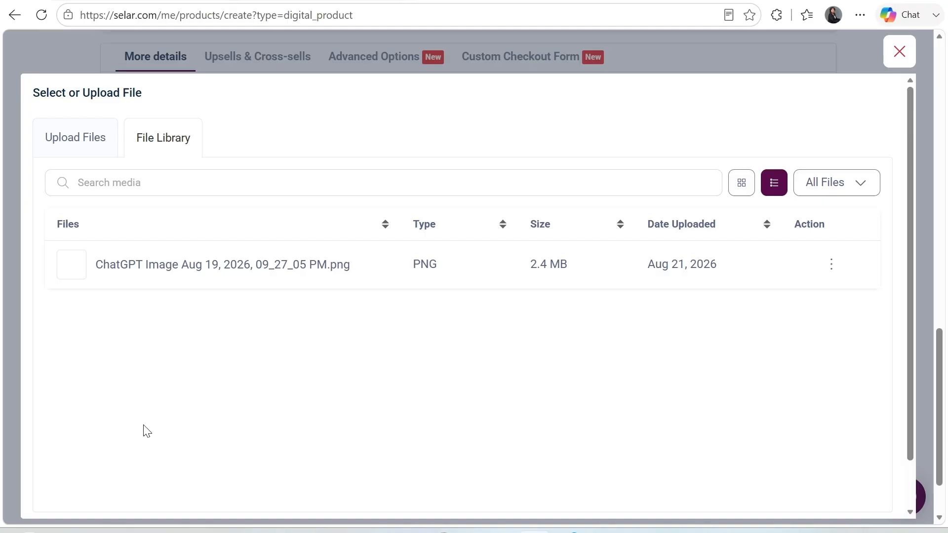
click(77, 137)
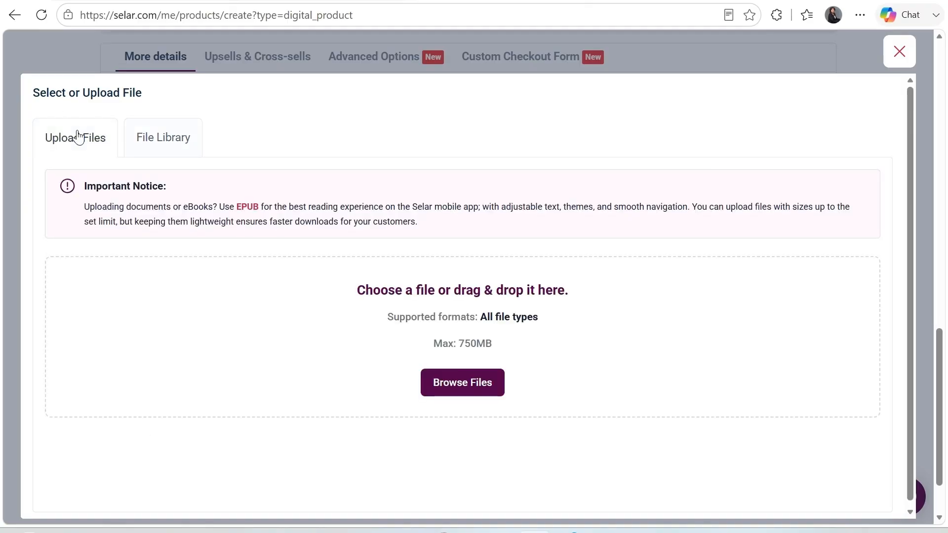
click(463, 382)
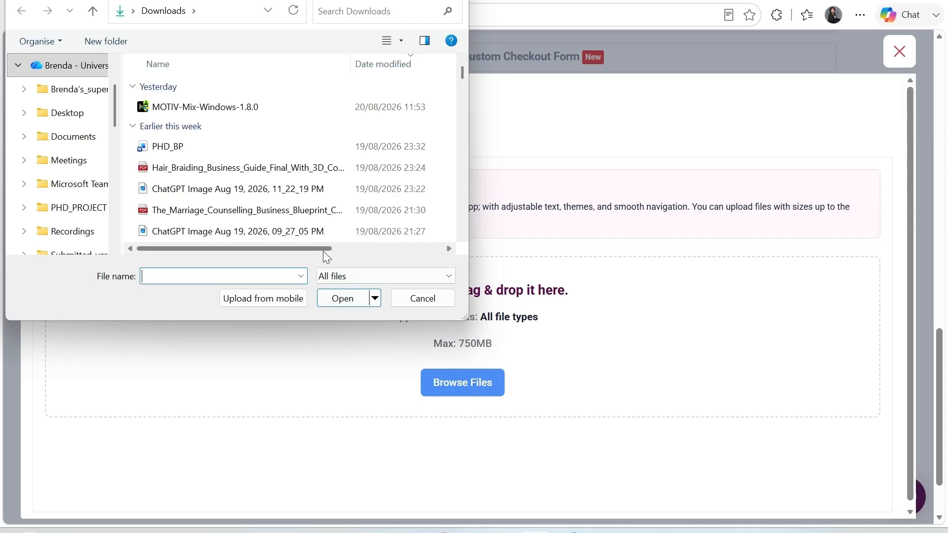
click(189, 211)
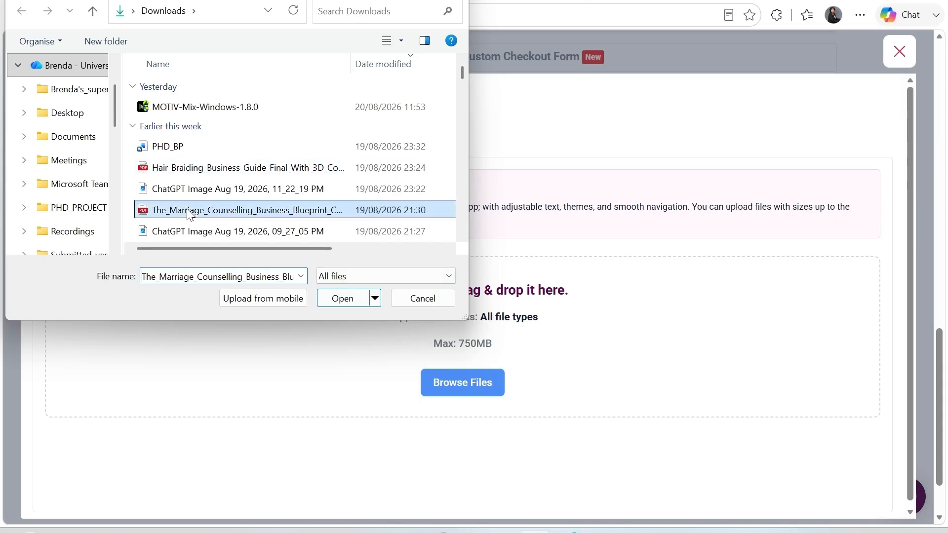
click(351, 298)
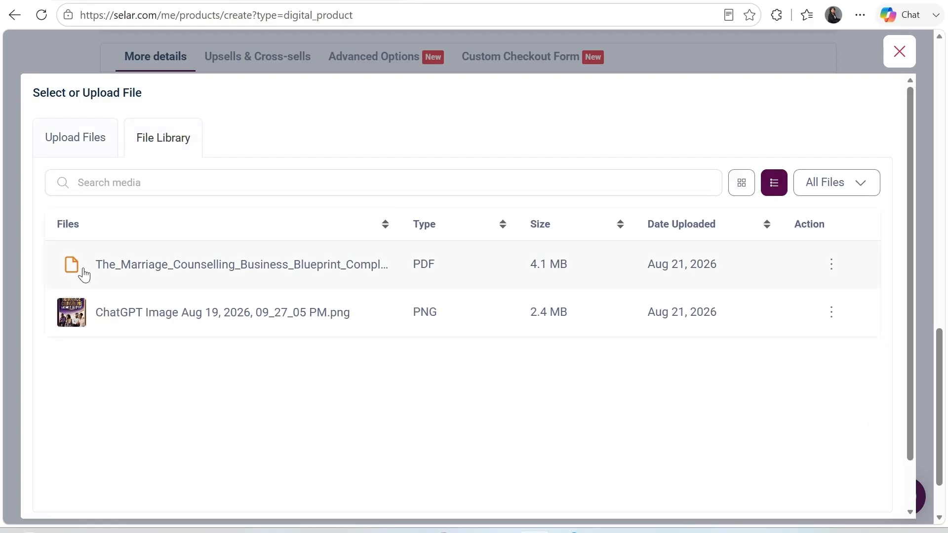
click(84, 274)
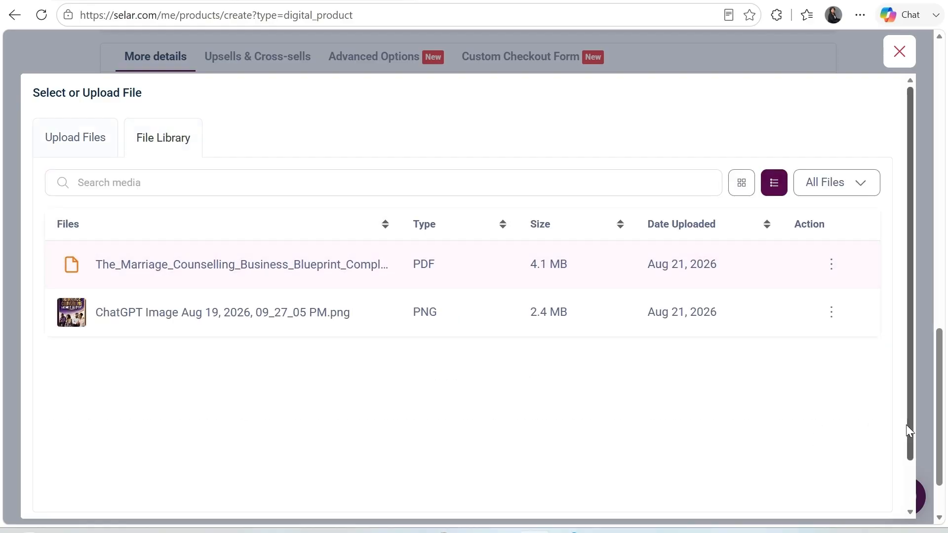
scroll(909, 444, down, 1)
click(836, 481)
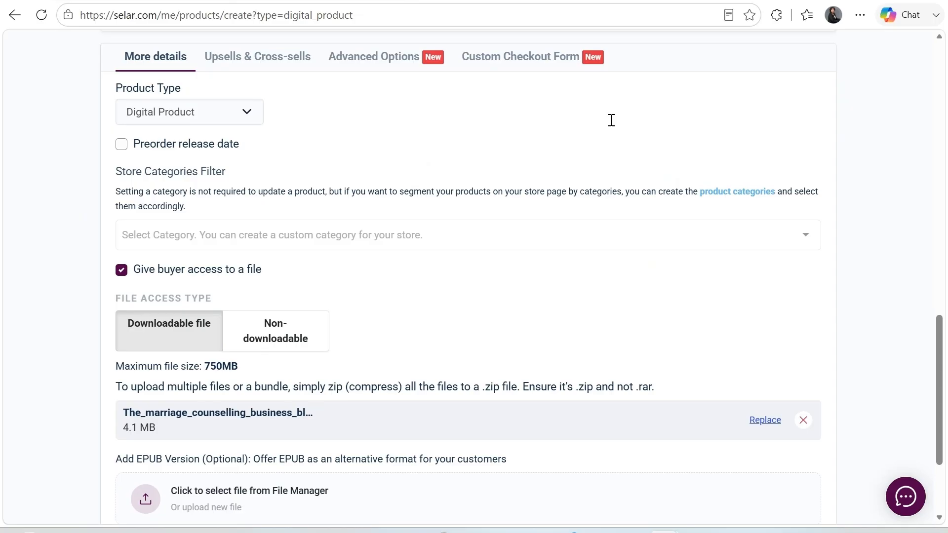
scroll(611, 120, down, 3)
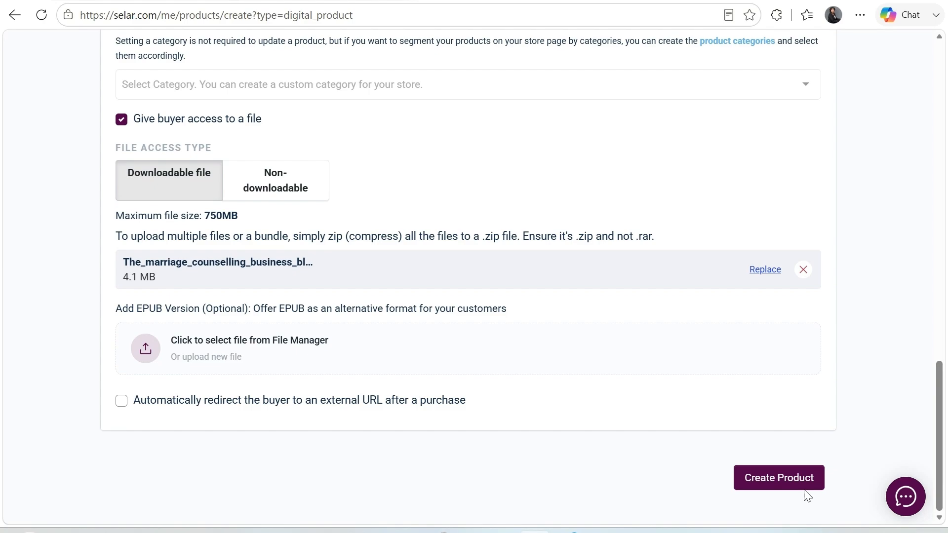
Create the product, then follow its product link to the live page
click(790, 485)
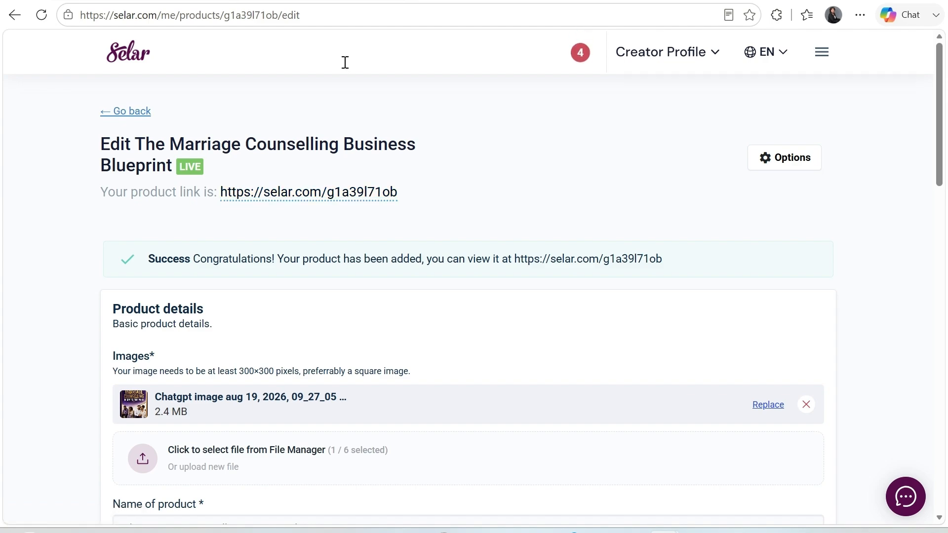
click(231, 202)
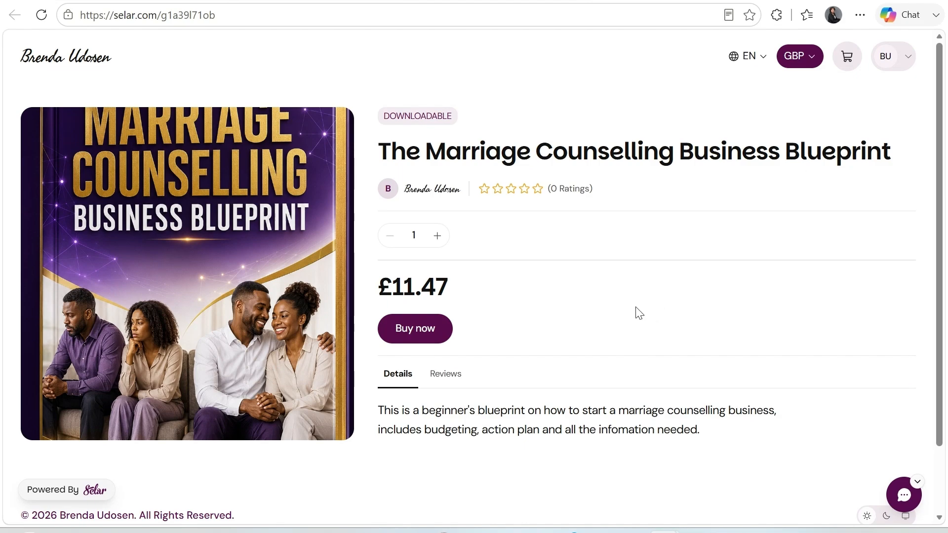
Scroll the live page to review the cover image, £11.47 price and description
drag(940, 67, 947, 41)
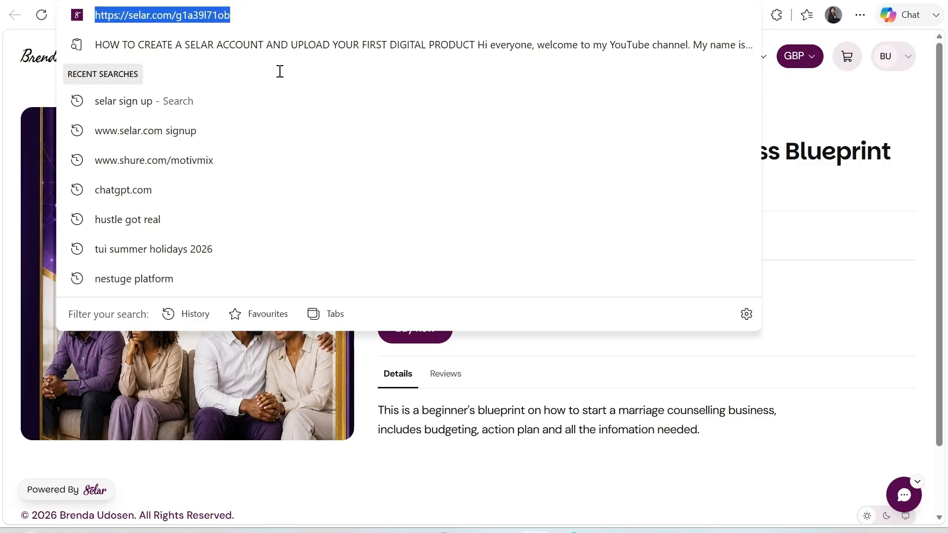
Copy the live product page's URL from the Edge address bar
right_click(222, 18)
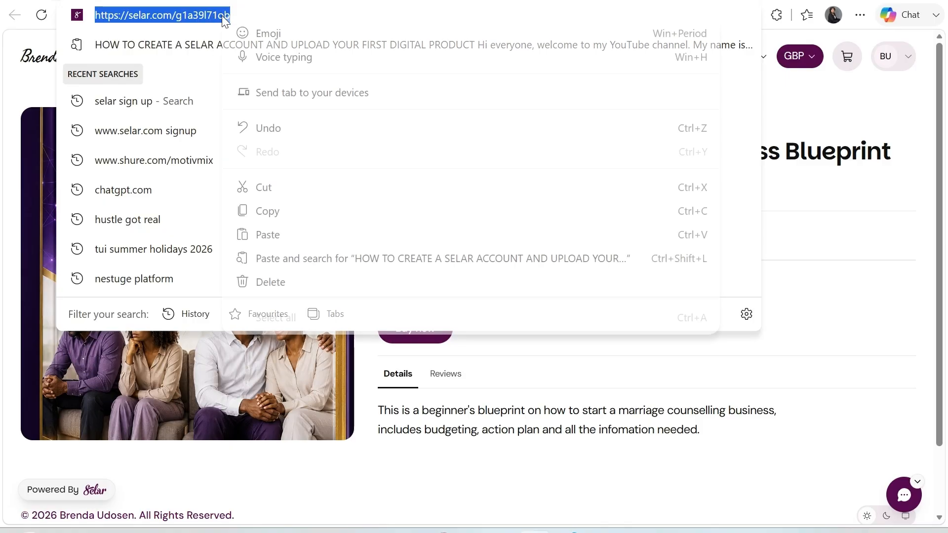
click(283, 212)
click(784, 132)
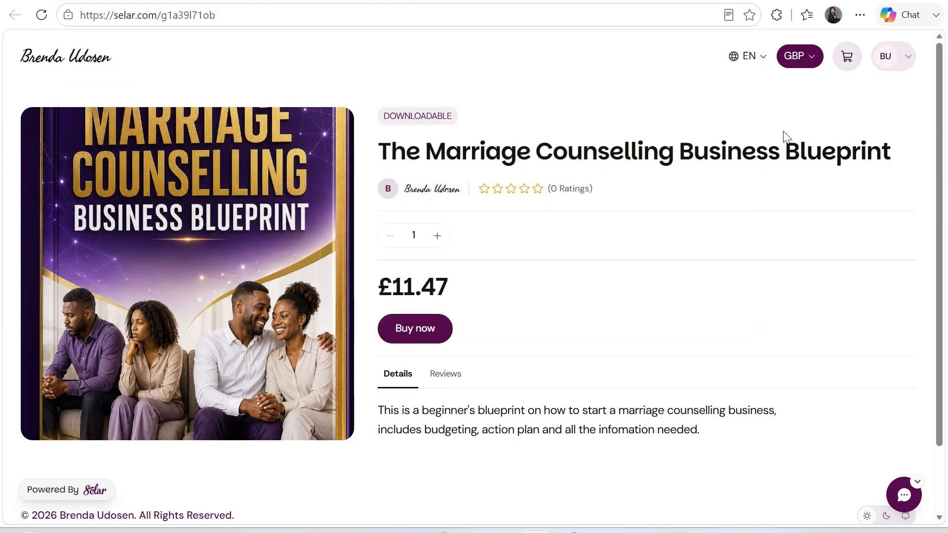